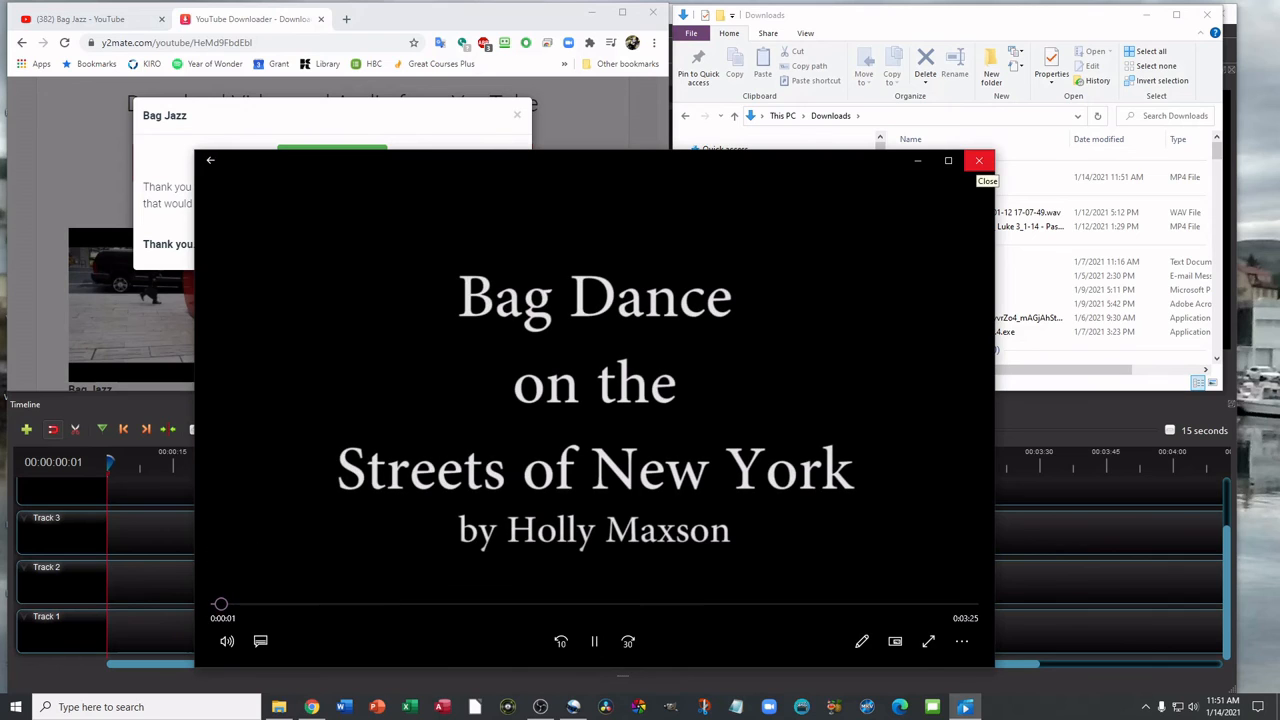
# Close the video playback and the download message, and clear away the windows covering the OpenShot project
pyautogui.click(978, 160)
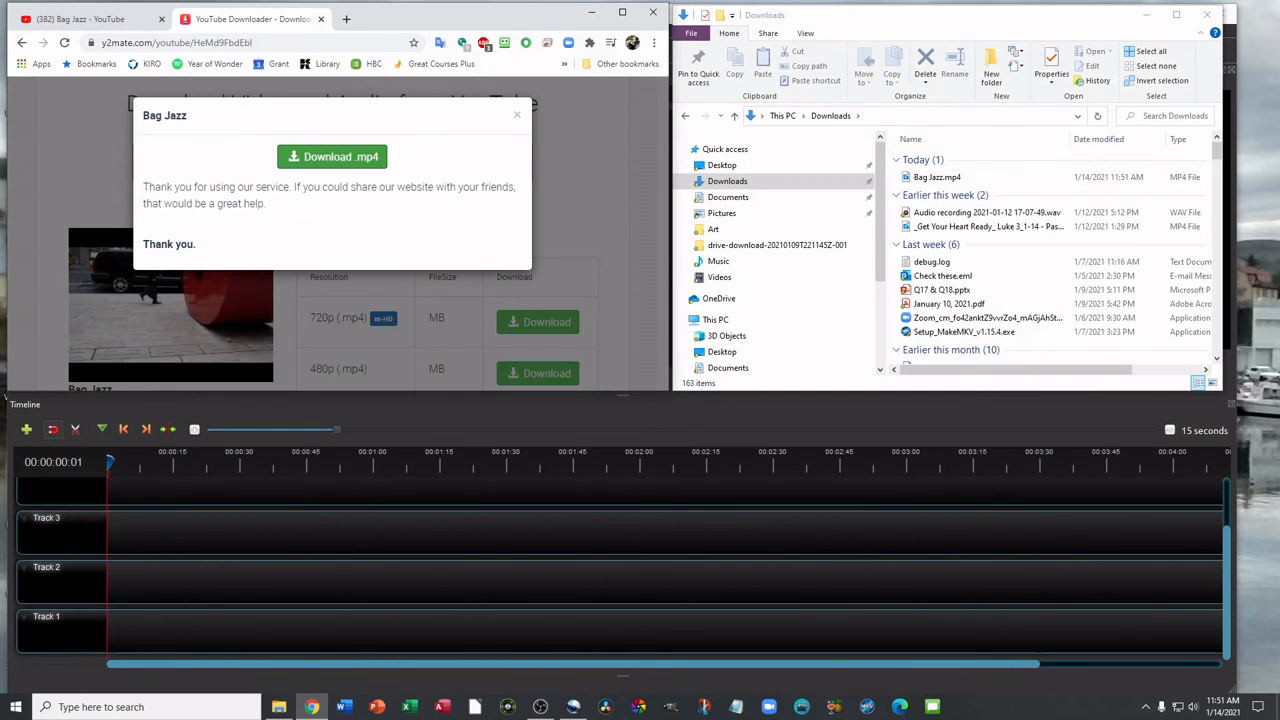
pyautogui.click(950, 15)
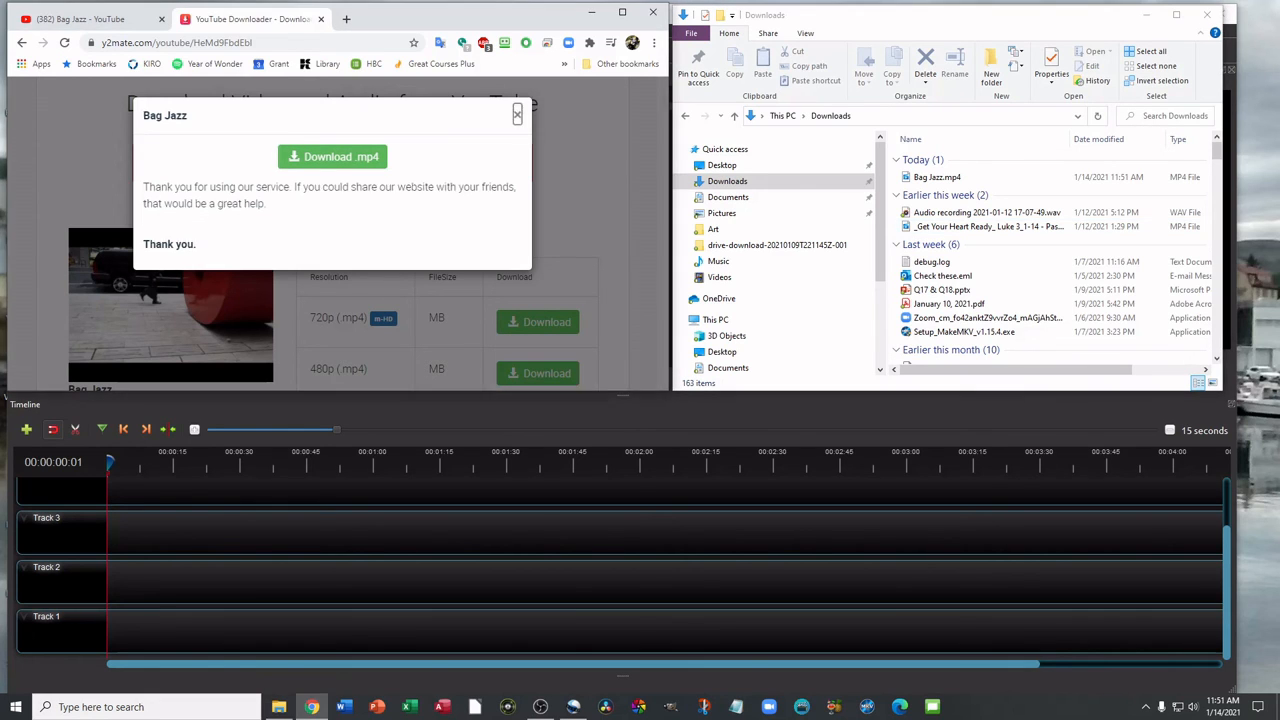
pyautogui.click(517, 114)
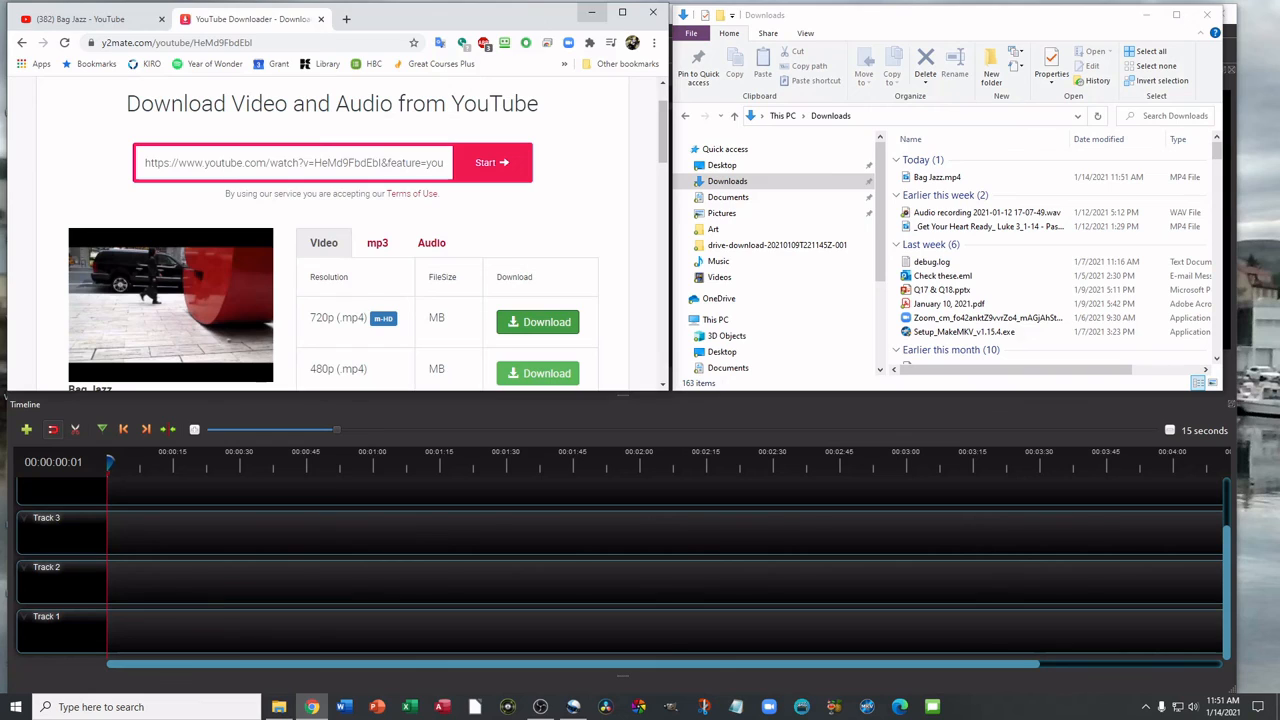
pyautogui.click(592, 13)
pyautogui.click(590, 14)
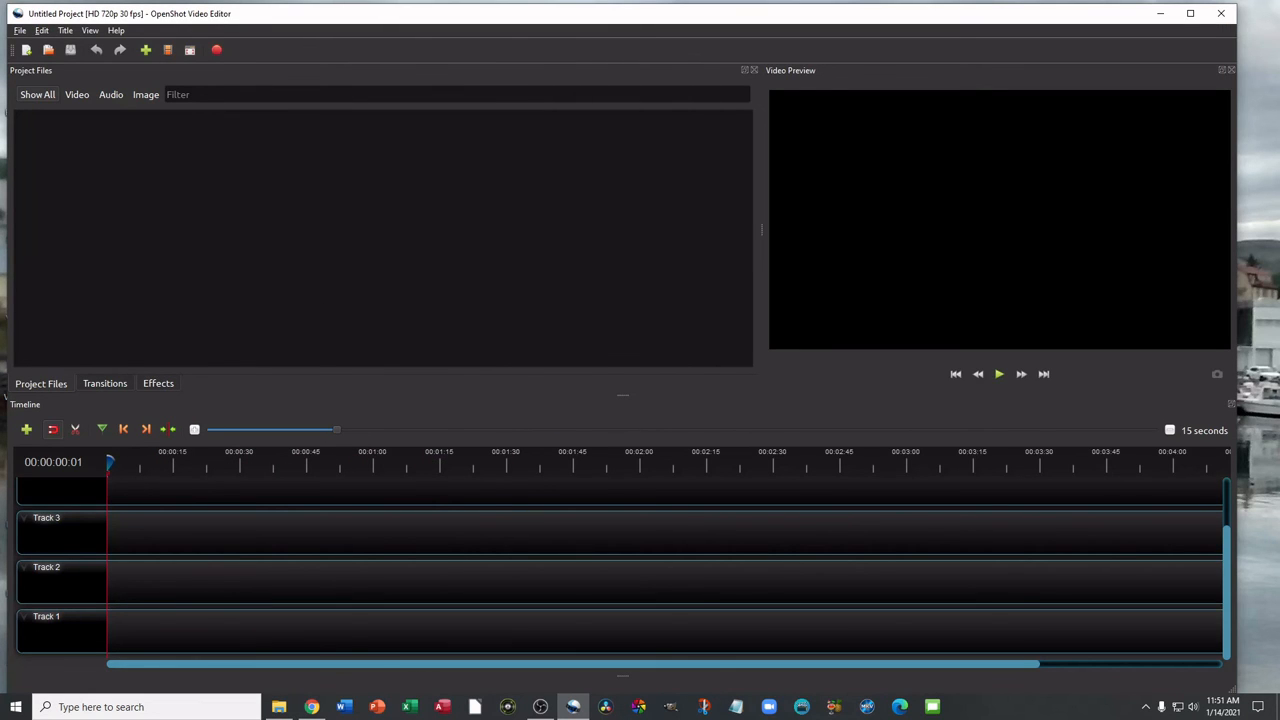
# Import Bag Jazz.mp4 from the Downloads folder into the project files
pyautogui.click(20, 31)
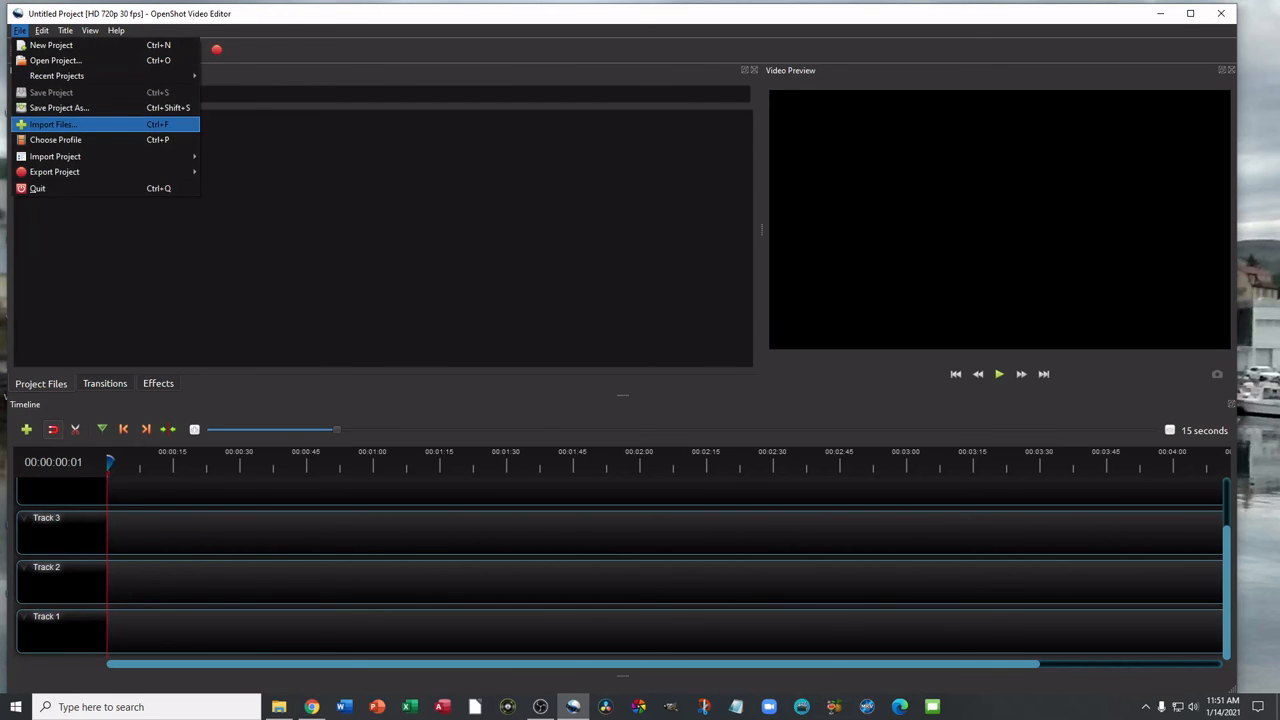
pyautogui.click(52, 124)
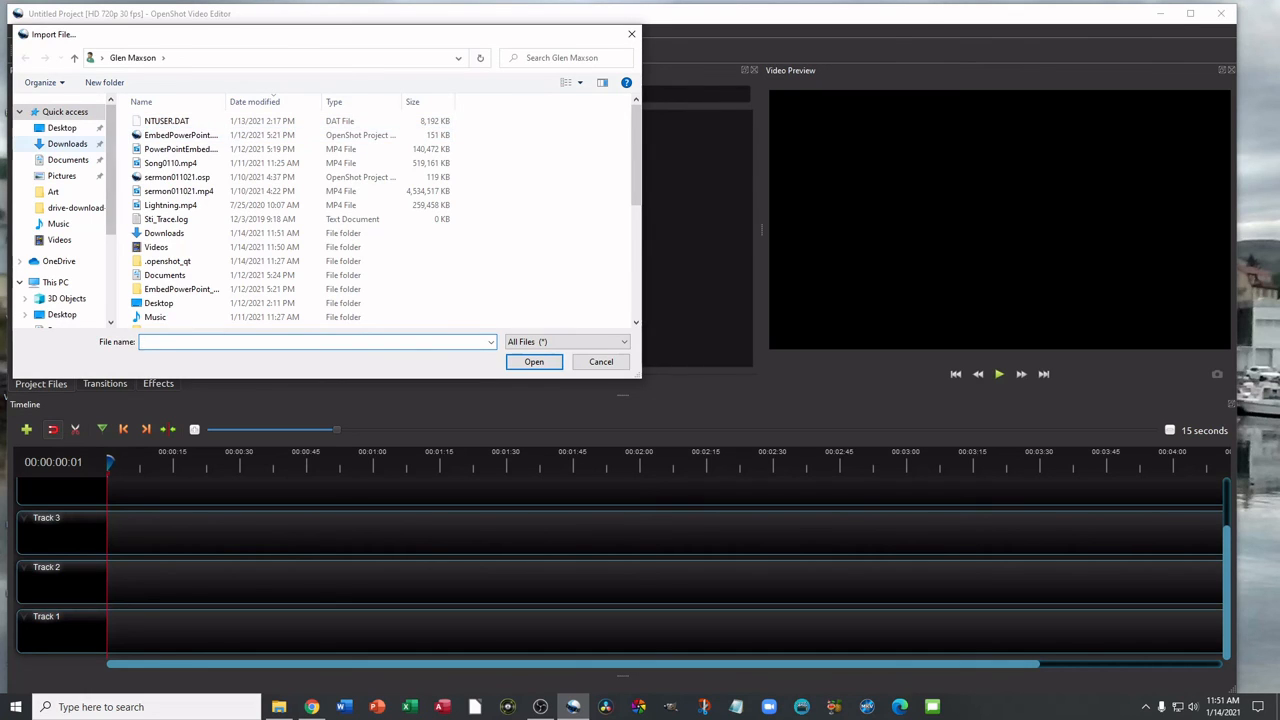
pyautogui.click(67, 143)
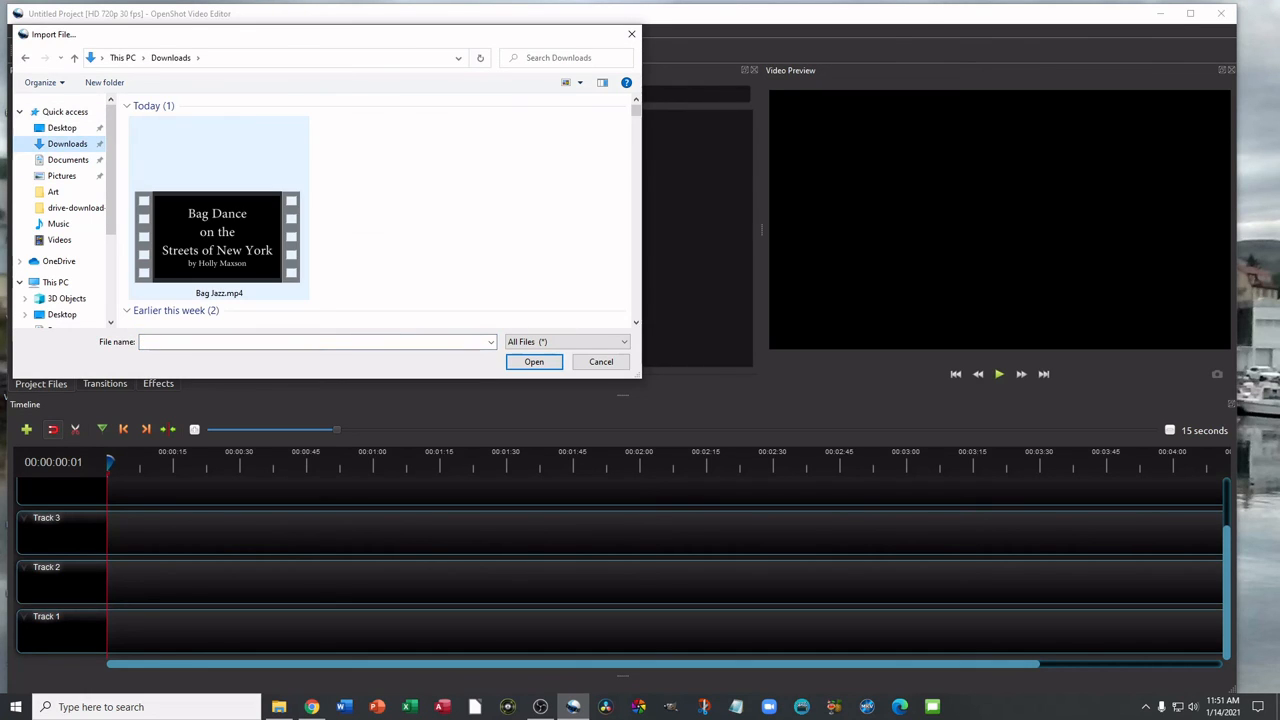
pyautogui.click(215, 238)
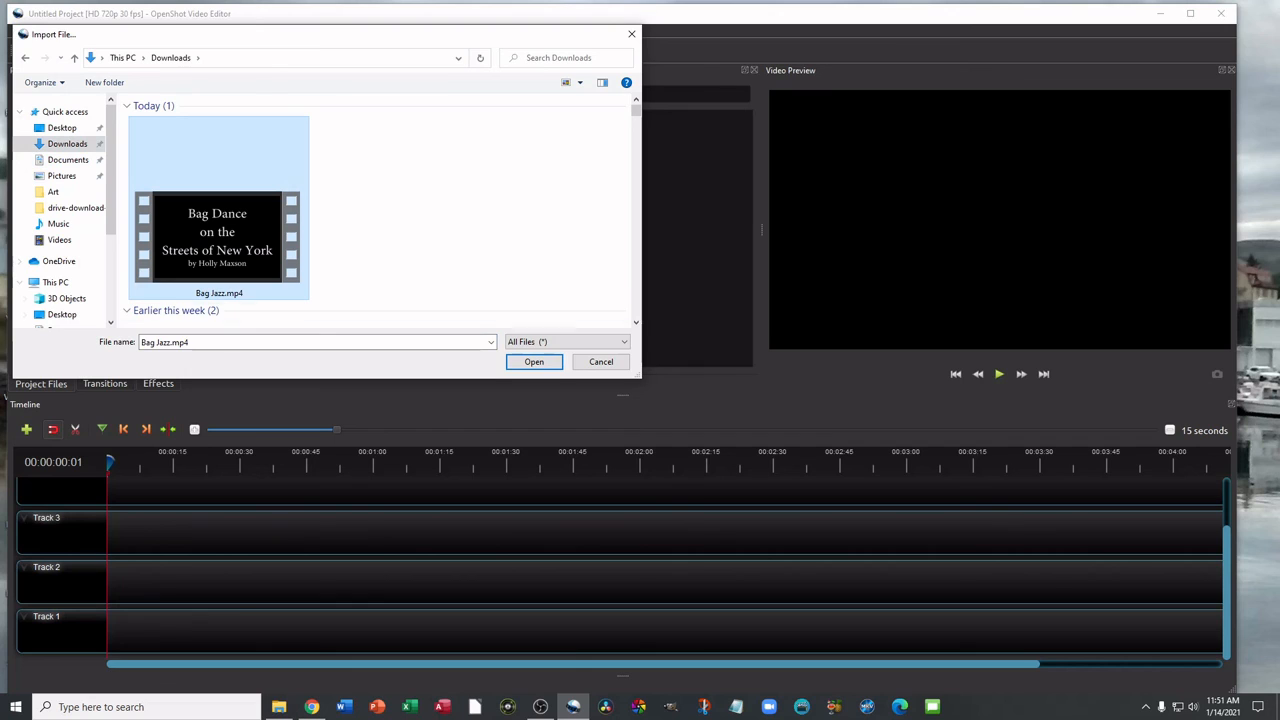
pyautogui.click(534, 362)
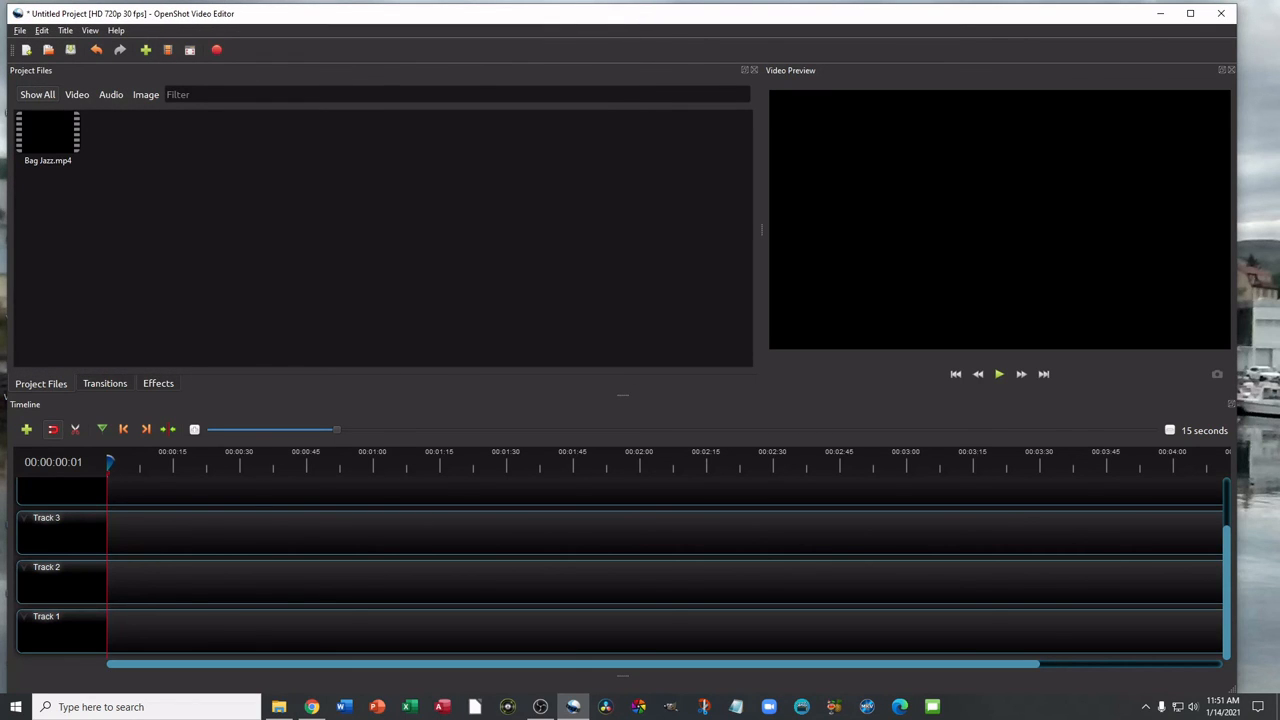
# Place Bag Jazz.mp4 at the start of Track 1 and play its opening seconds
pyautogui.click(48, 134)
pyautogui.moveTo(48, 134); pyautogui.dragTo(117, 630)
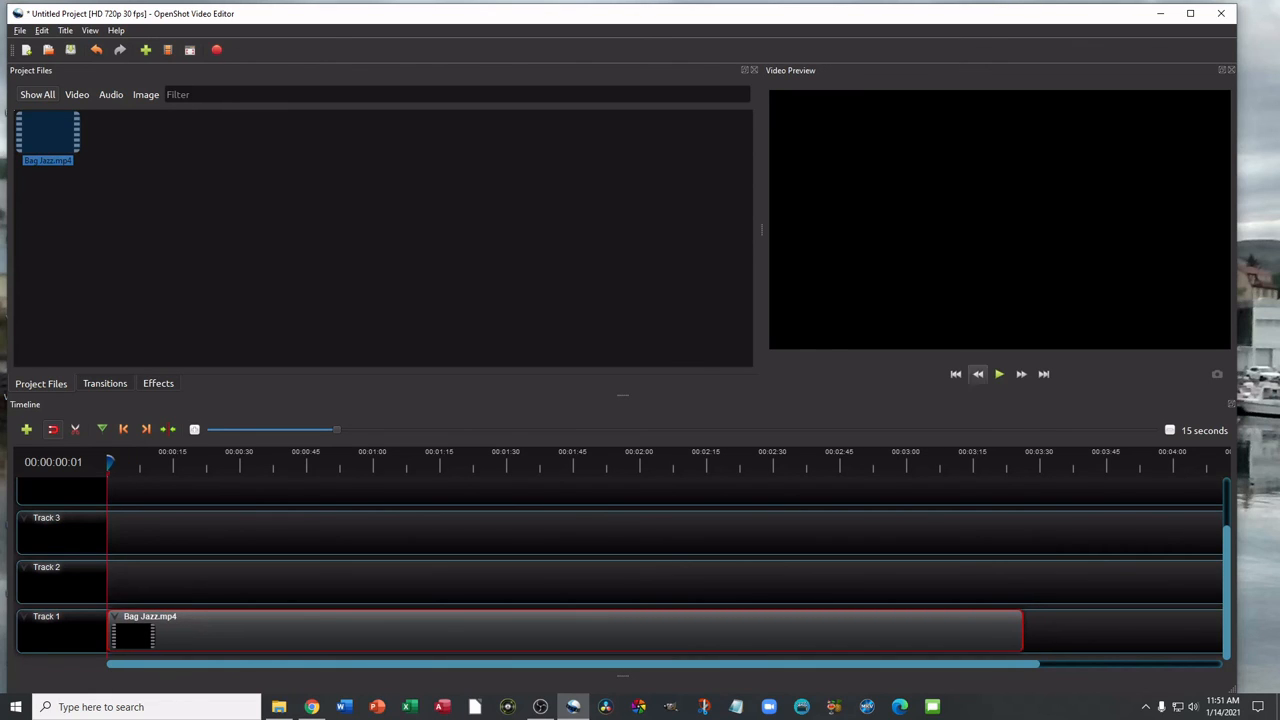
pyautogui.click(999, 374)
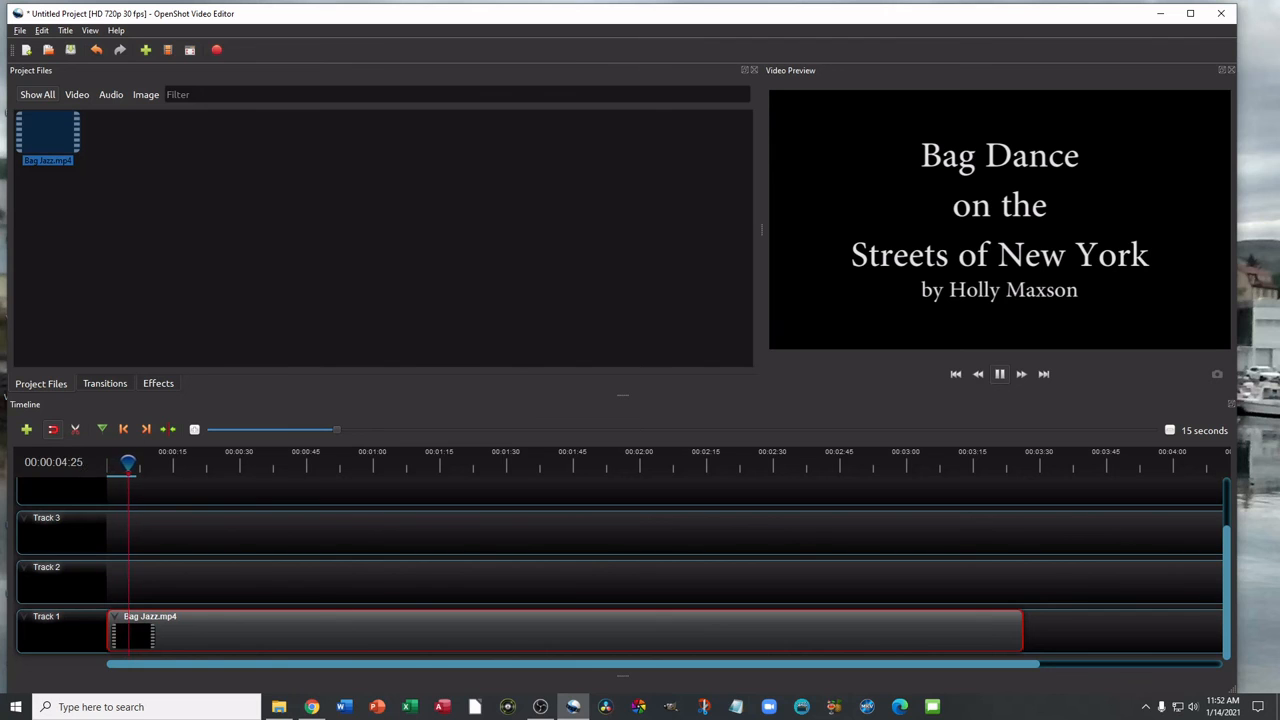
pyautogui.press('space')
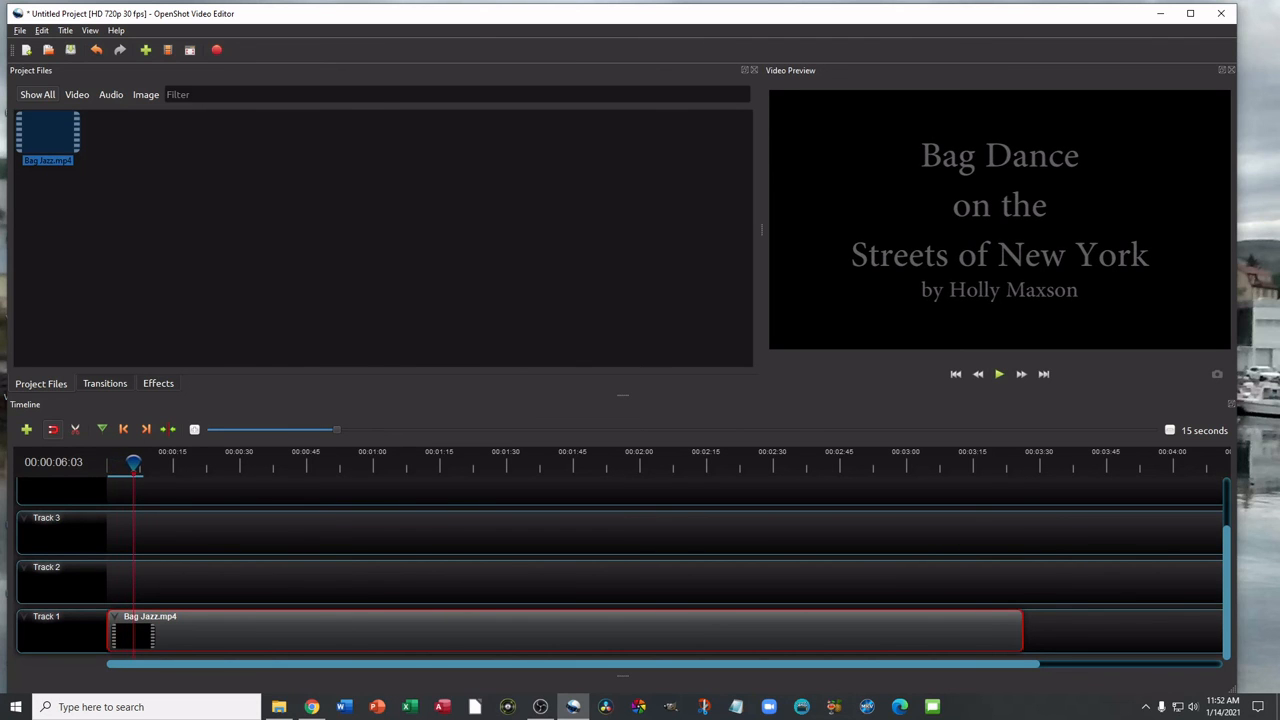
# Slice the Track 1 clip at 00:01:09:01, keeping the right side, and shift the remaining part to the timeline's start
pyautogui.moveTo(133, 463); pyautogui.dragTo(413, 463)
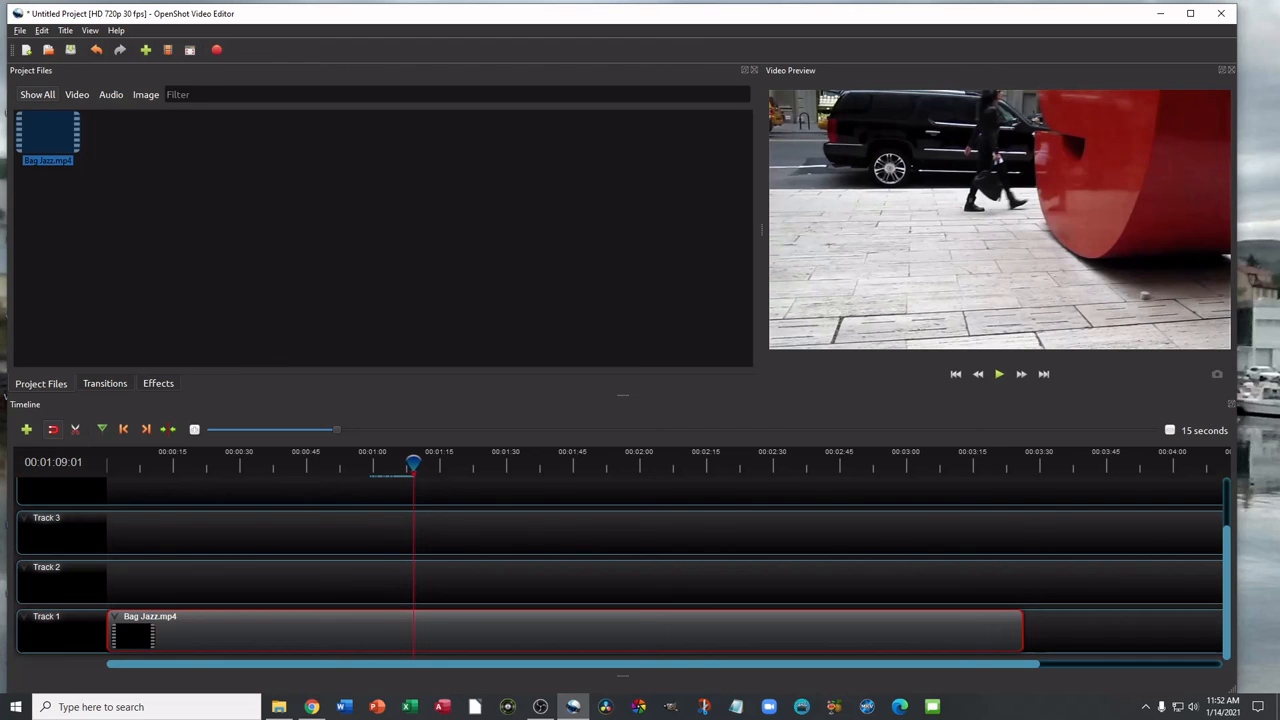
pyautogui.rightClick(411, 624)
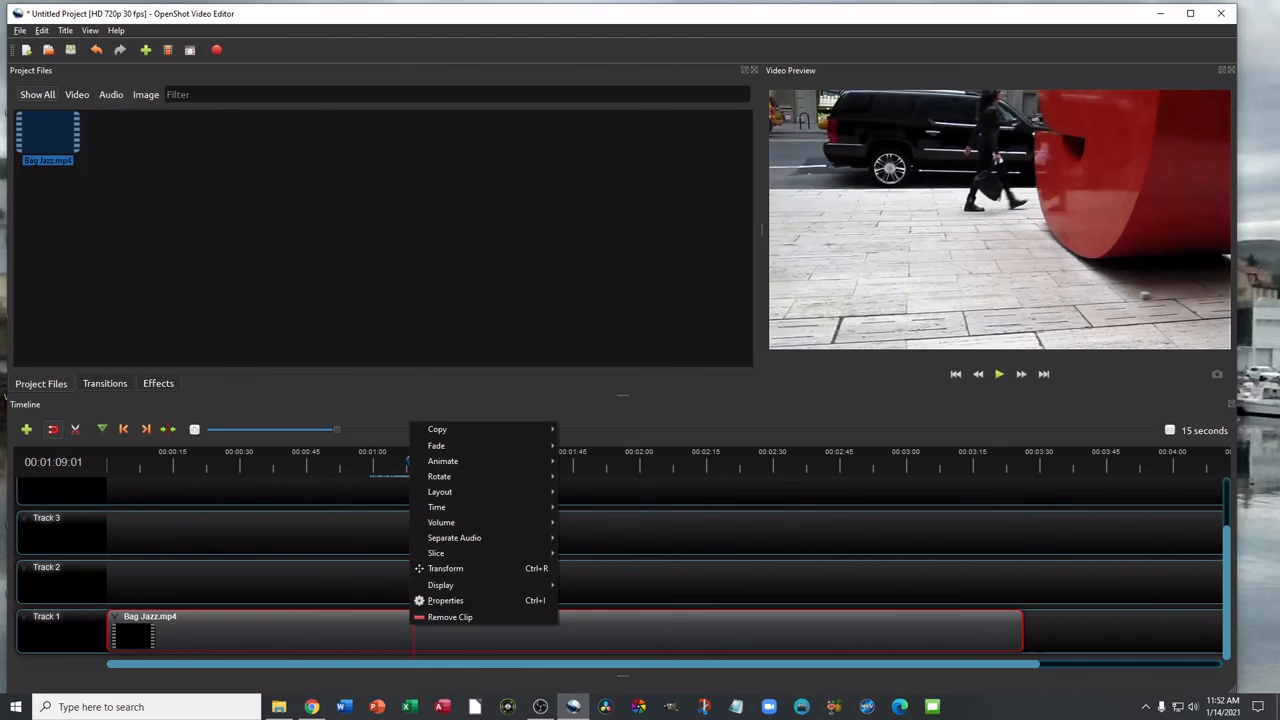
pyautogui.moveTo(480, 553)
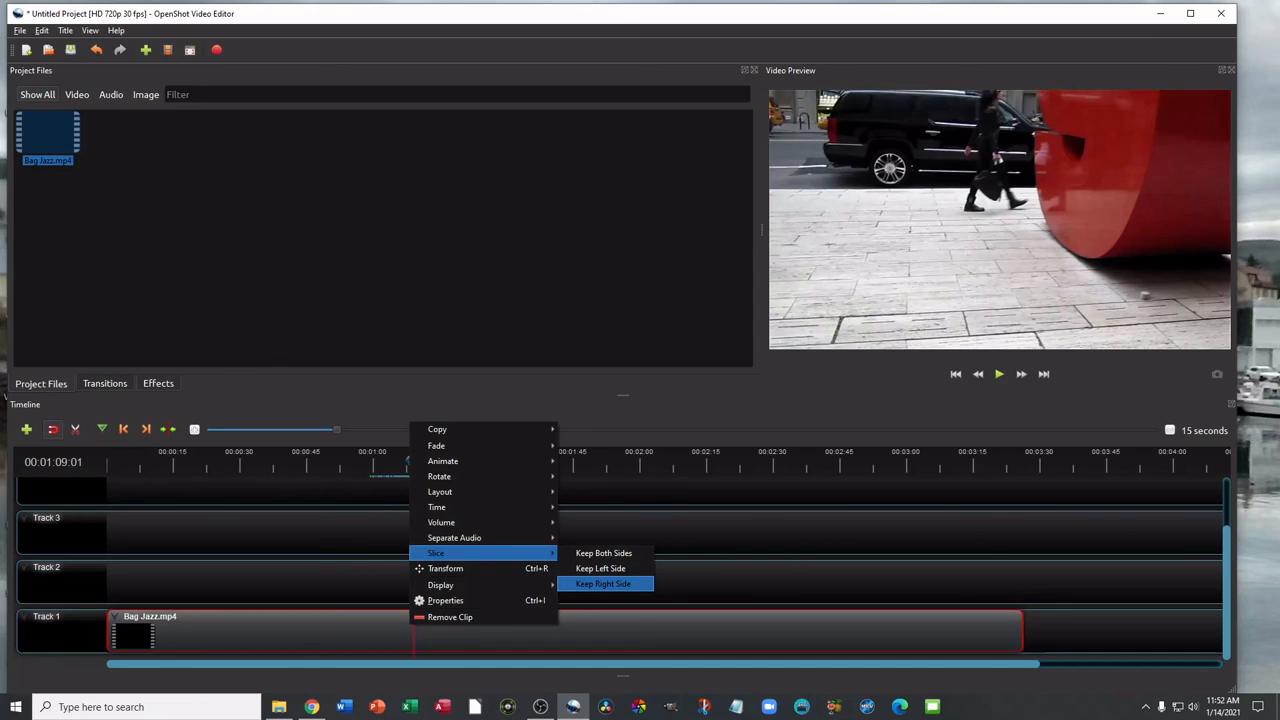
pyautogui.click(604, 584)
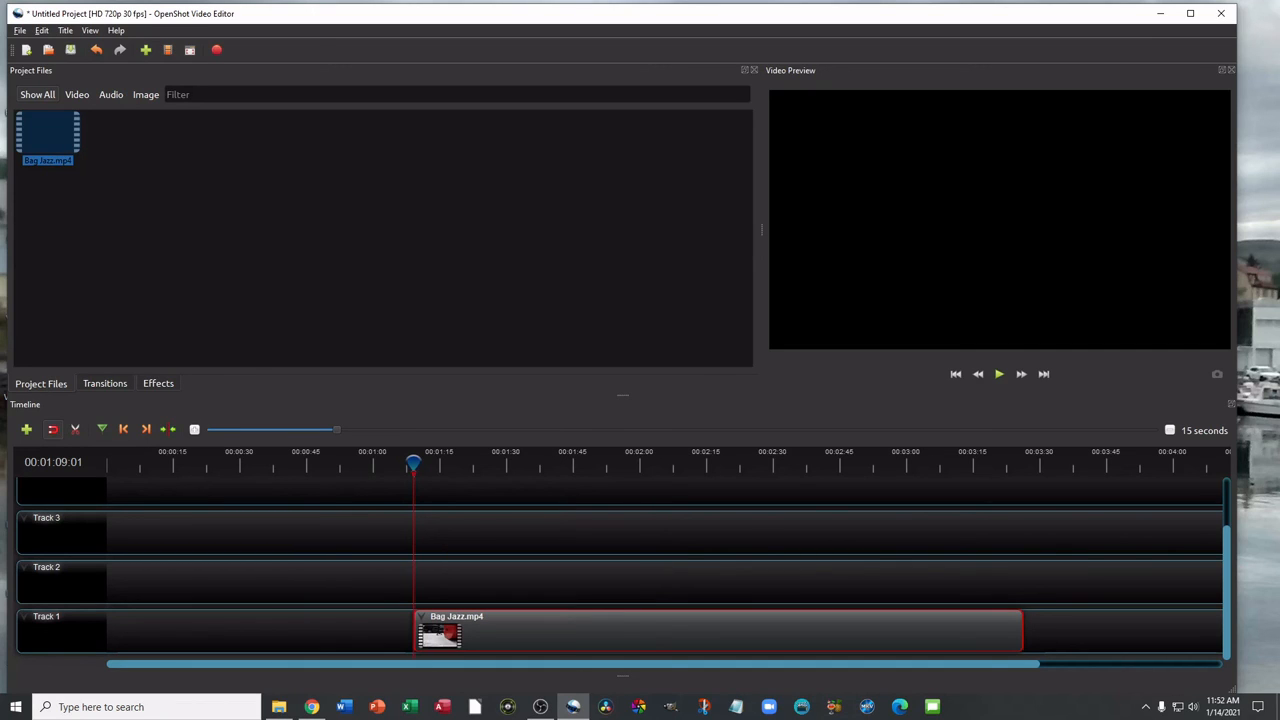
pyautogui.moveTo(604, 632); pyautogui.dragTo(297, 633)
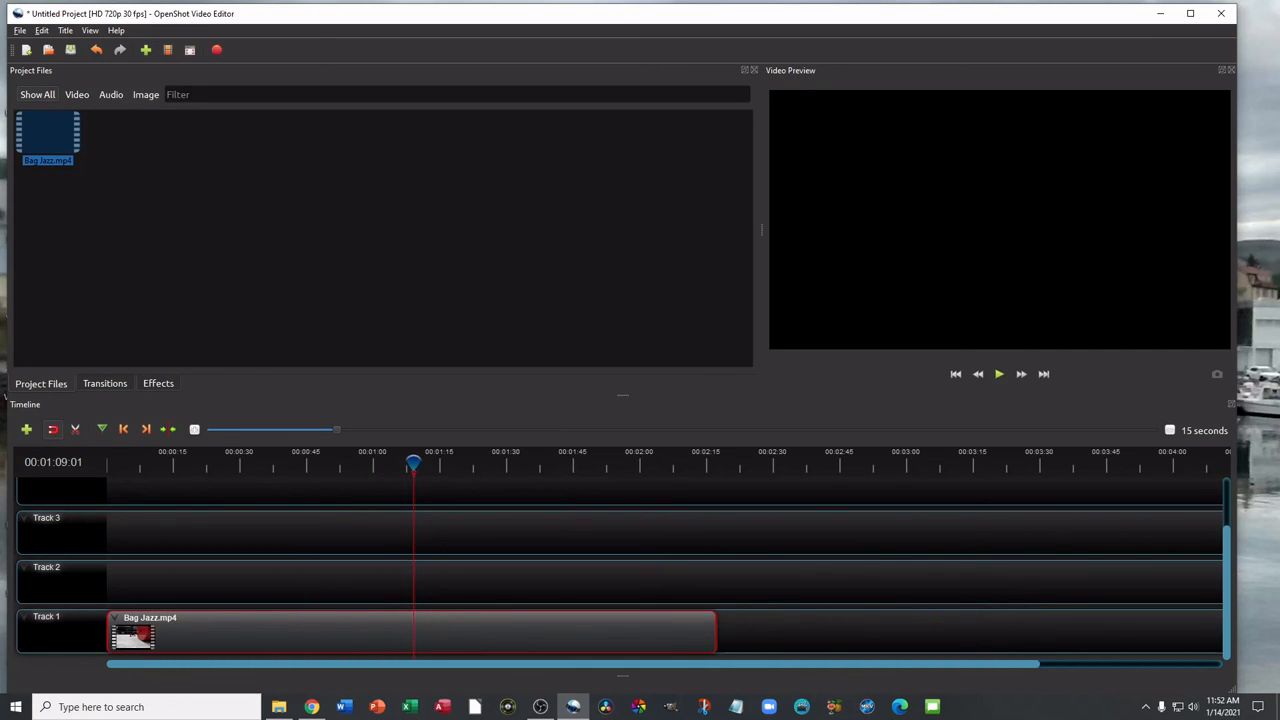
# Play the clip from the beginning and slice it at 00:00:47:11, keeping the left side
pyautogui.moveTo(414, 463); pyautogui.dragTo(108, 463)
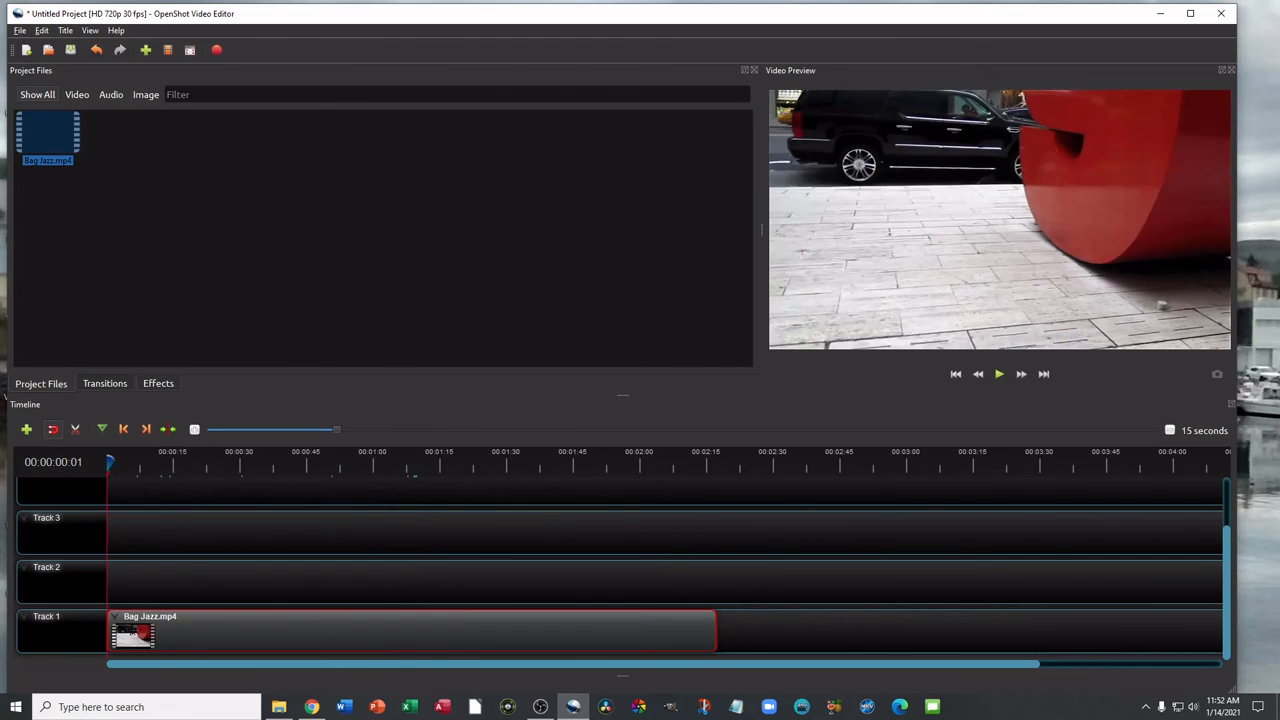
pyautogui.press('space')
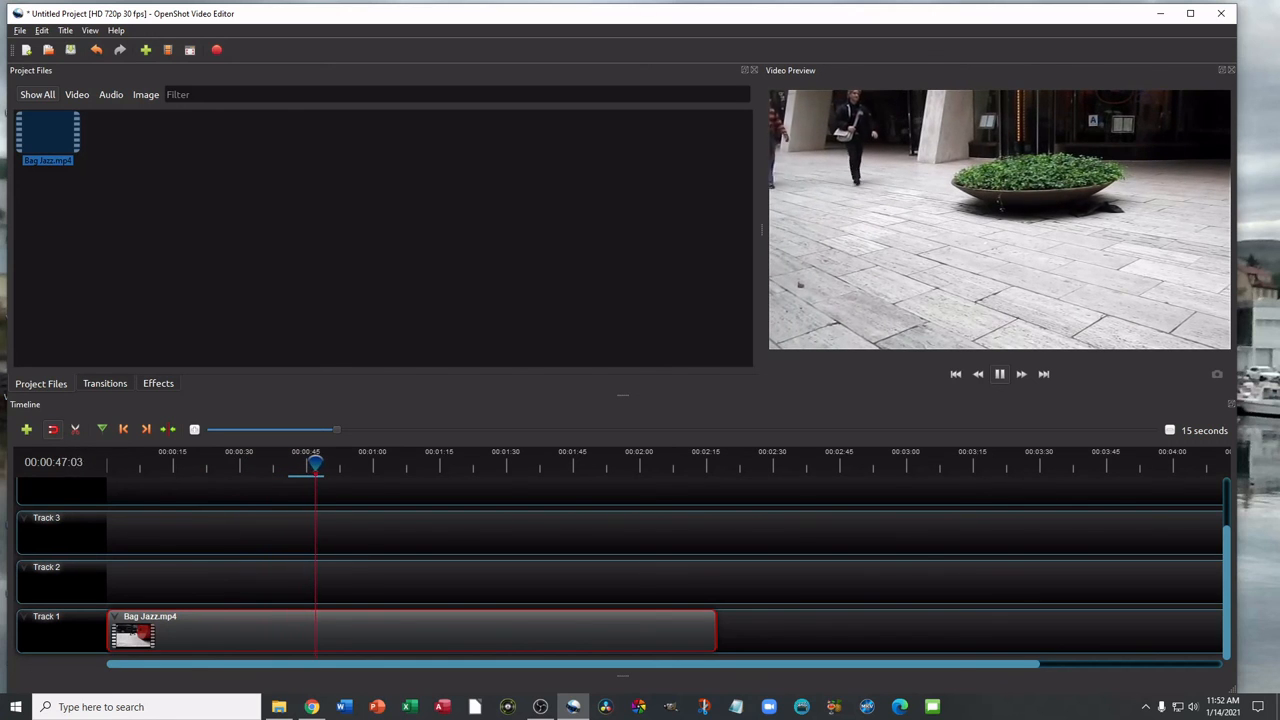
pyautogui.click(999, 374)
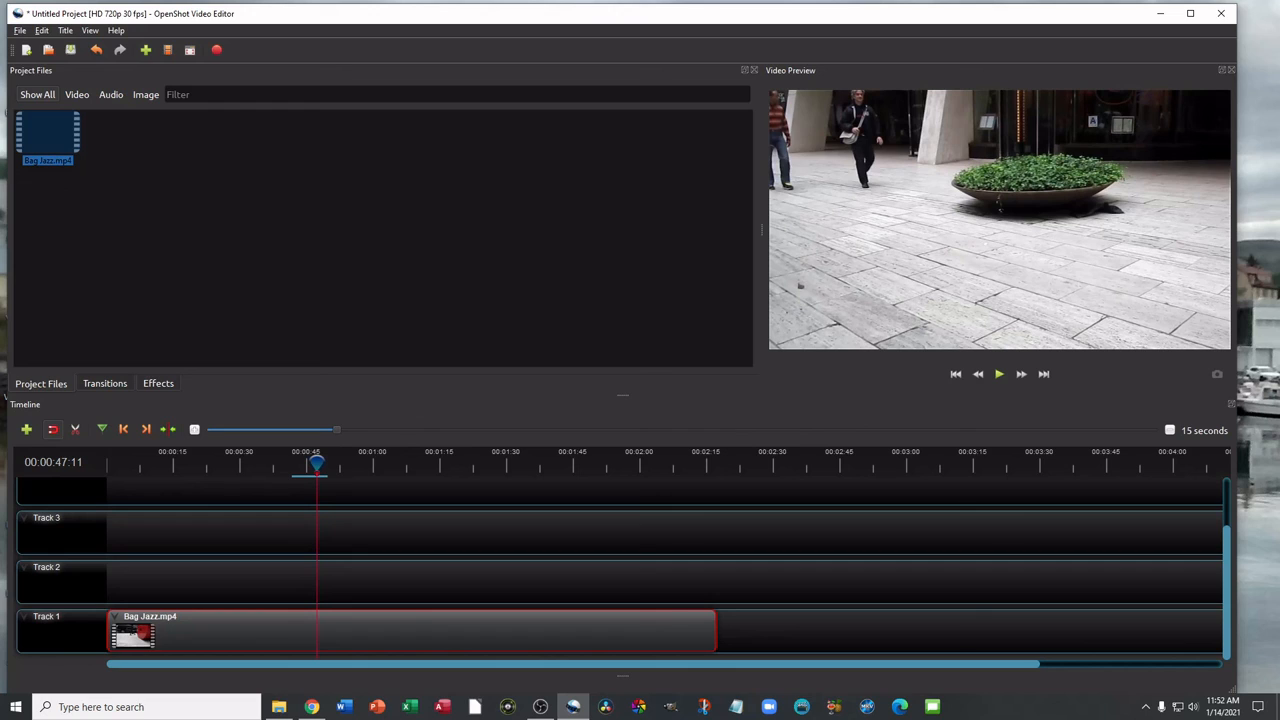
pyautogui.rightClick(316, 622)
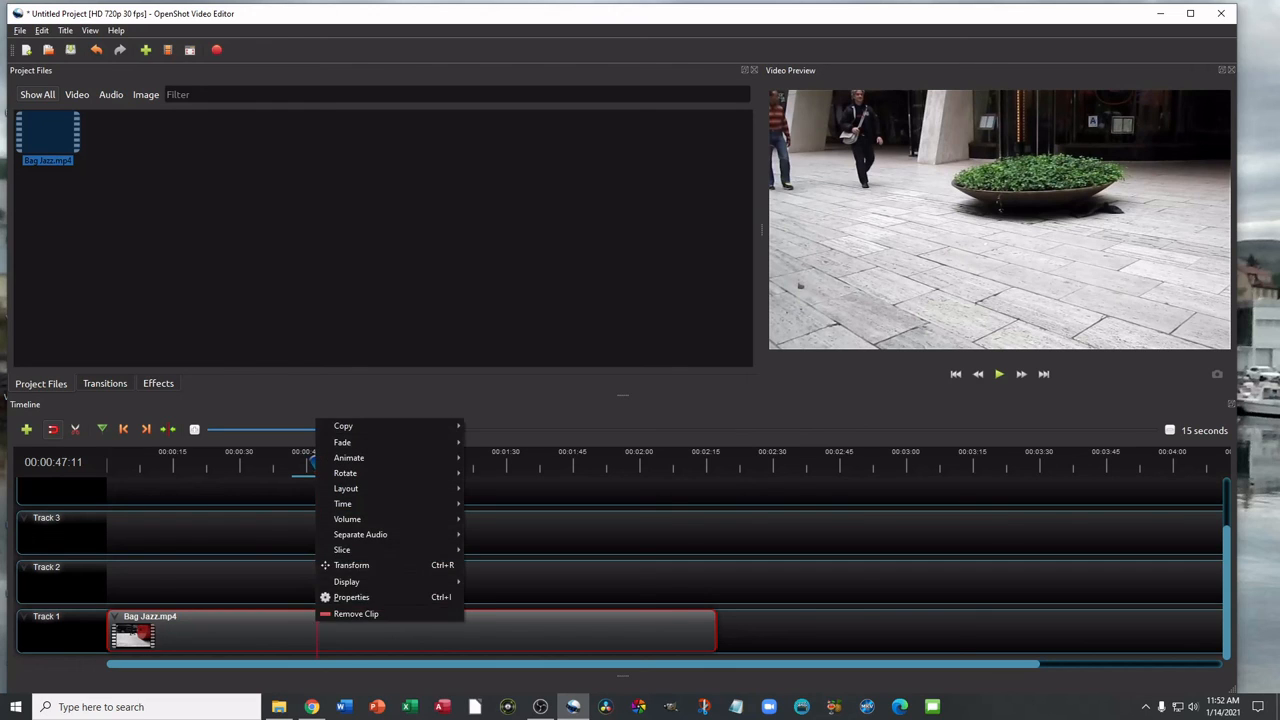
pyautogui.moveTo(440, 550)
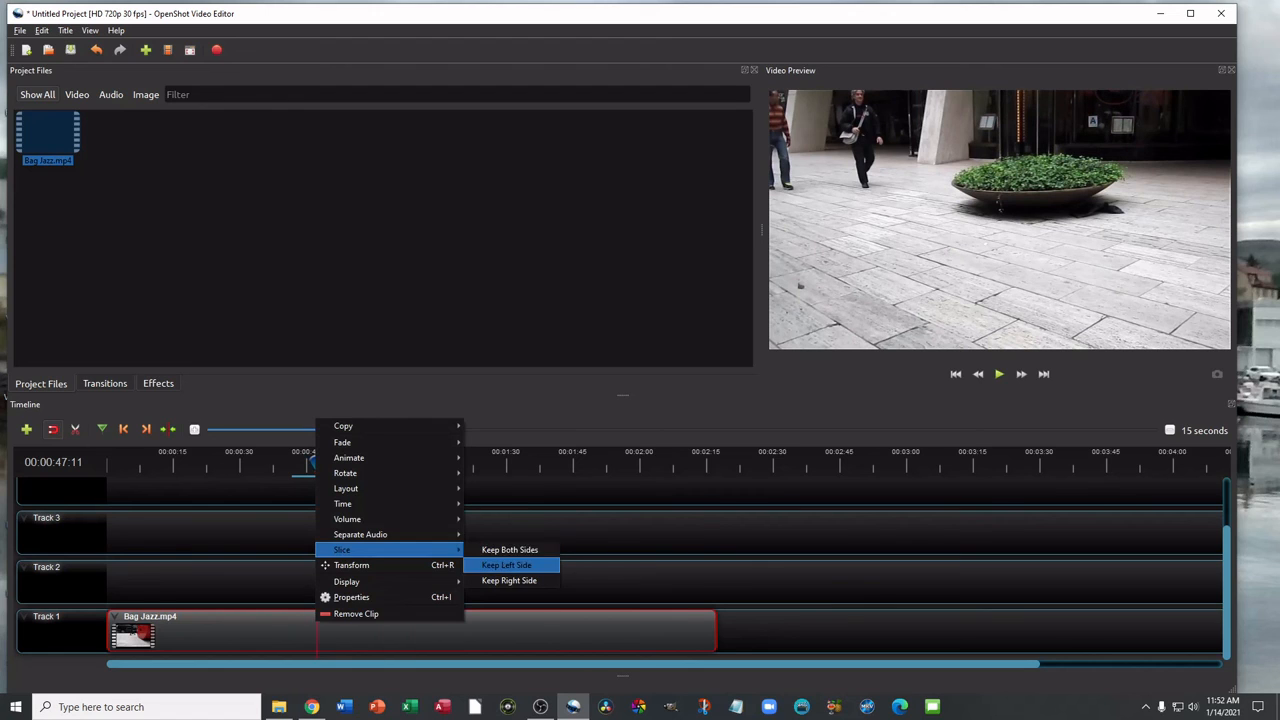
pyautogui.click(506, 565)
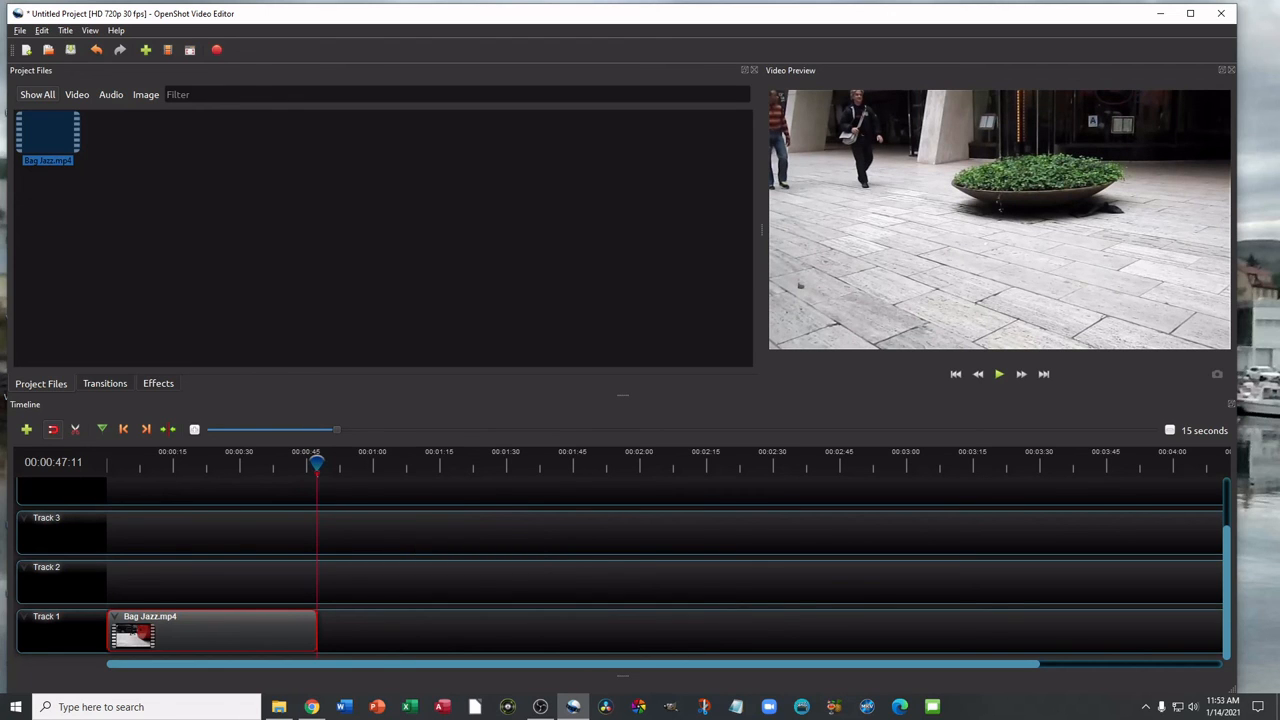
# Set the timeline scale to 3 seconds and add a Fade transition about 2.5 seconds long at the clip's start
pyautogui.moveTo(317, 463); pyautogui.dragTo(108, 463)
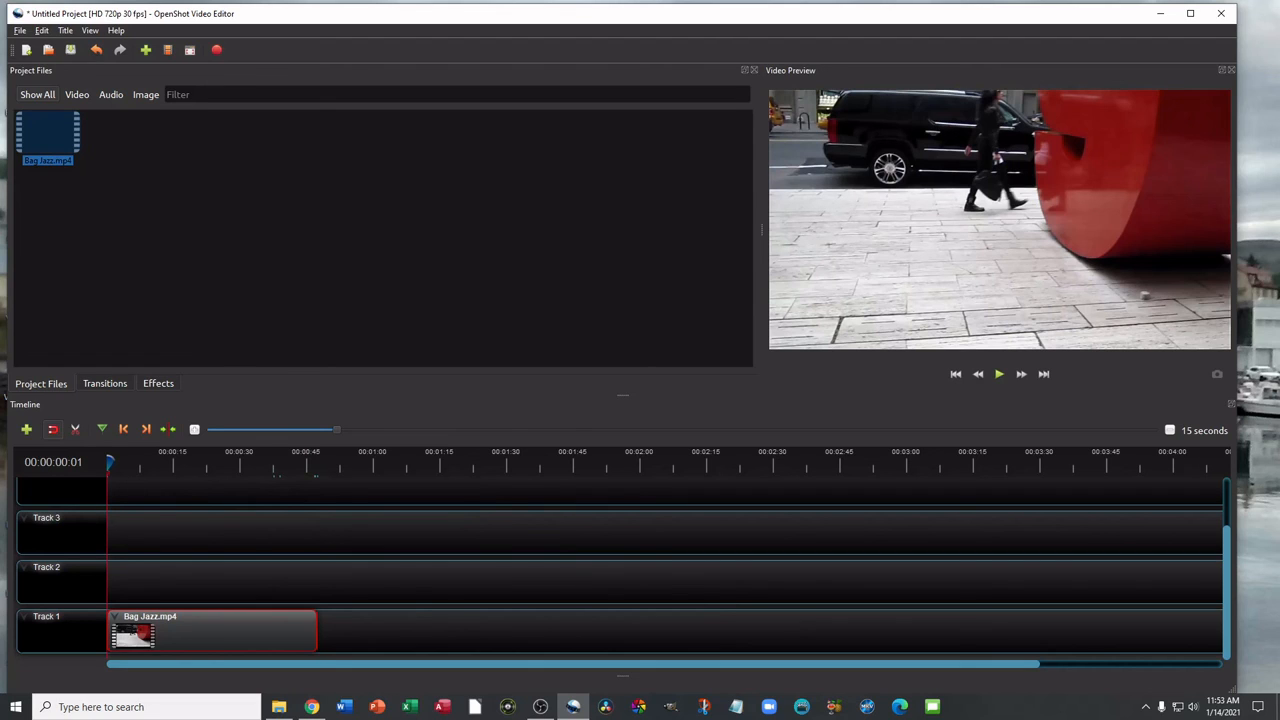
pyautogui.moveTo(337, 430); pyautogui.dragTo(241, 430)
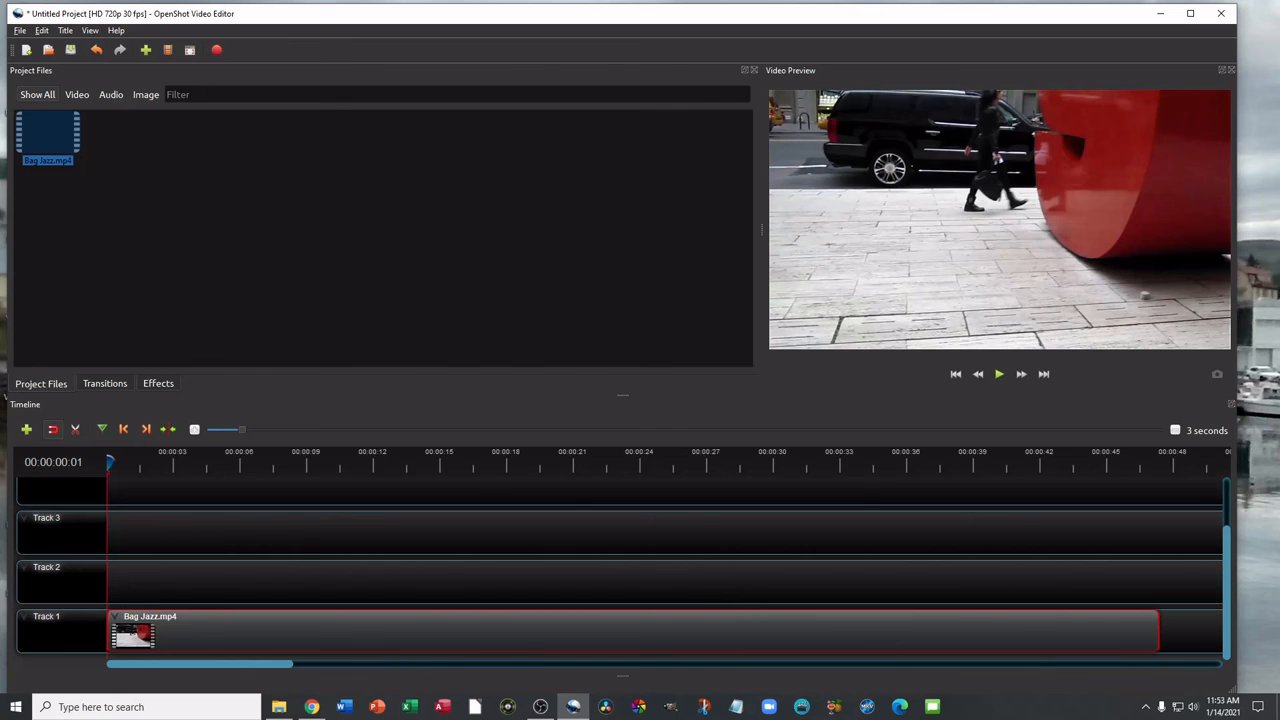
pyautogui.click(105, 384)
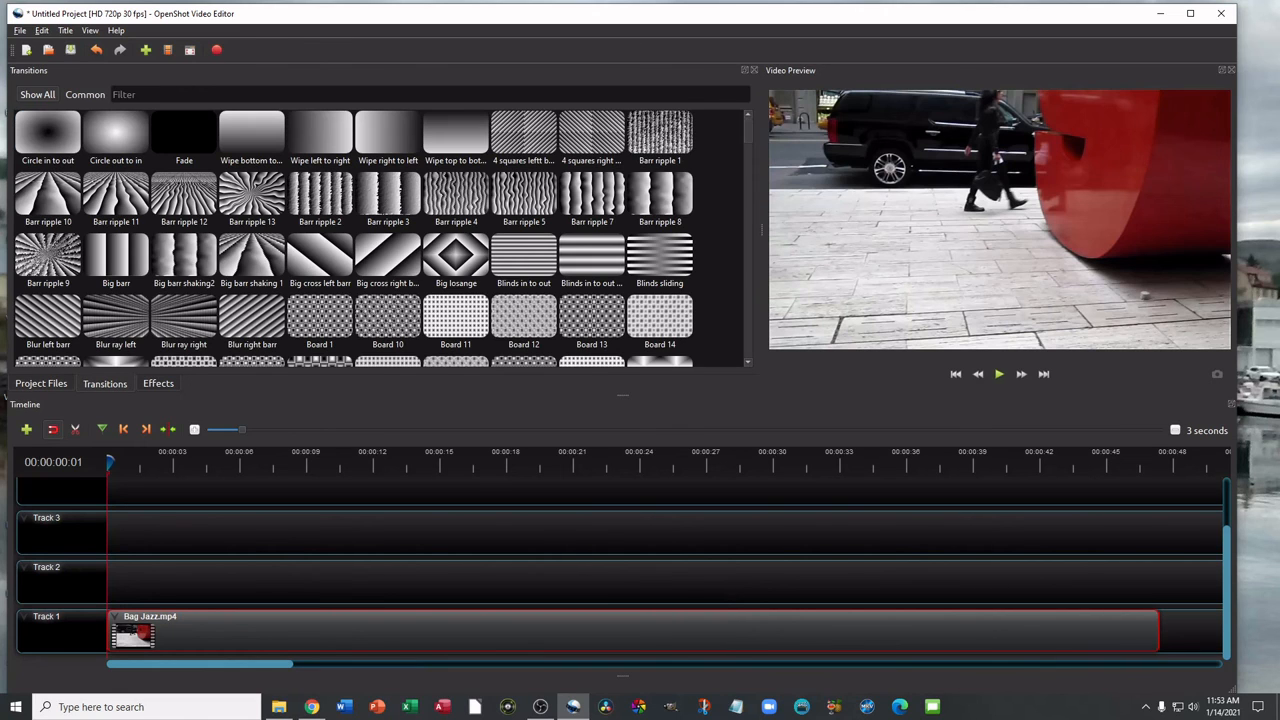
pyautogui.moveTo(184, 132); pyautogui.dragTo(120, 630)
pyautogui.moveTo(327, 632); pyautogui.dragTo(164, 632)
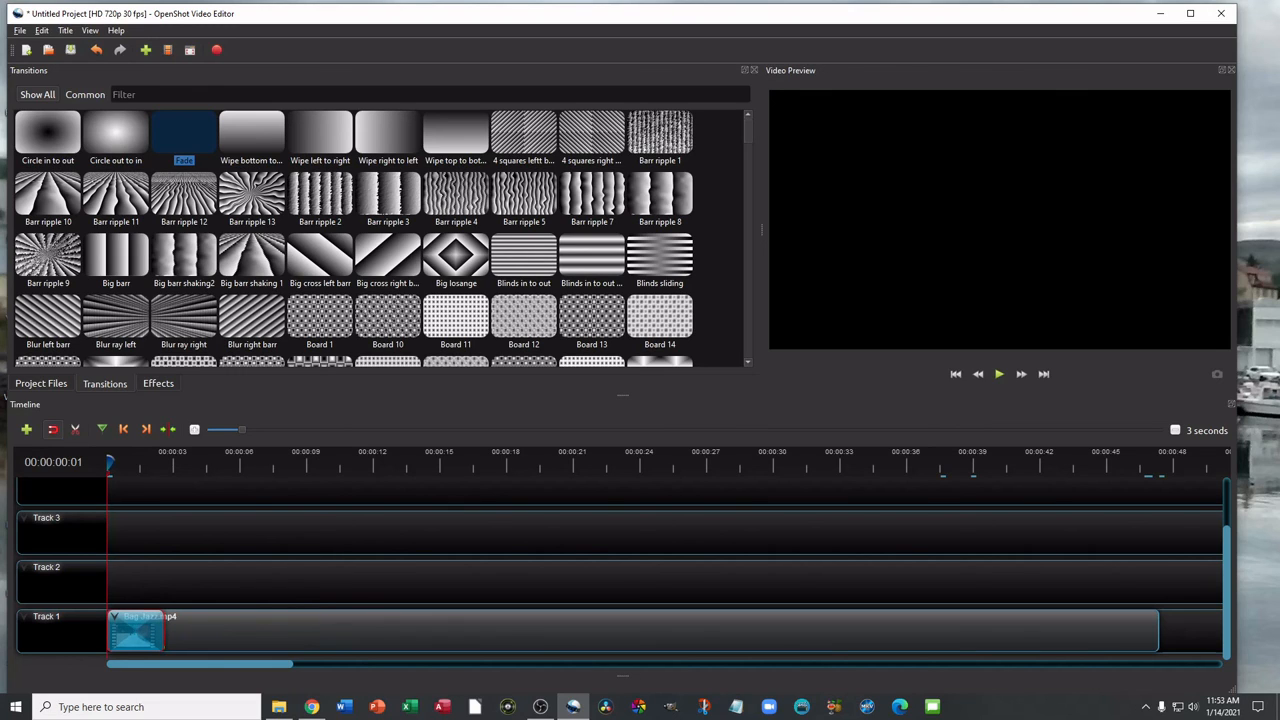
# Add a Fade transition over about the last 2 seconds of the clip, reverse it, and preview the result
pyautogui.moveTo(184, 134); pyautogui.dragTo(1110, 630)
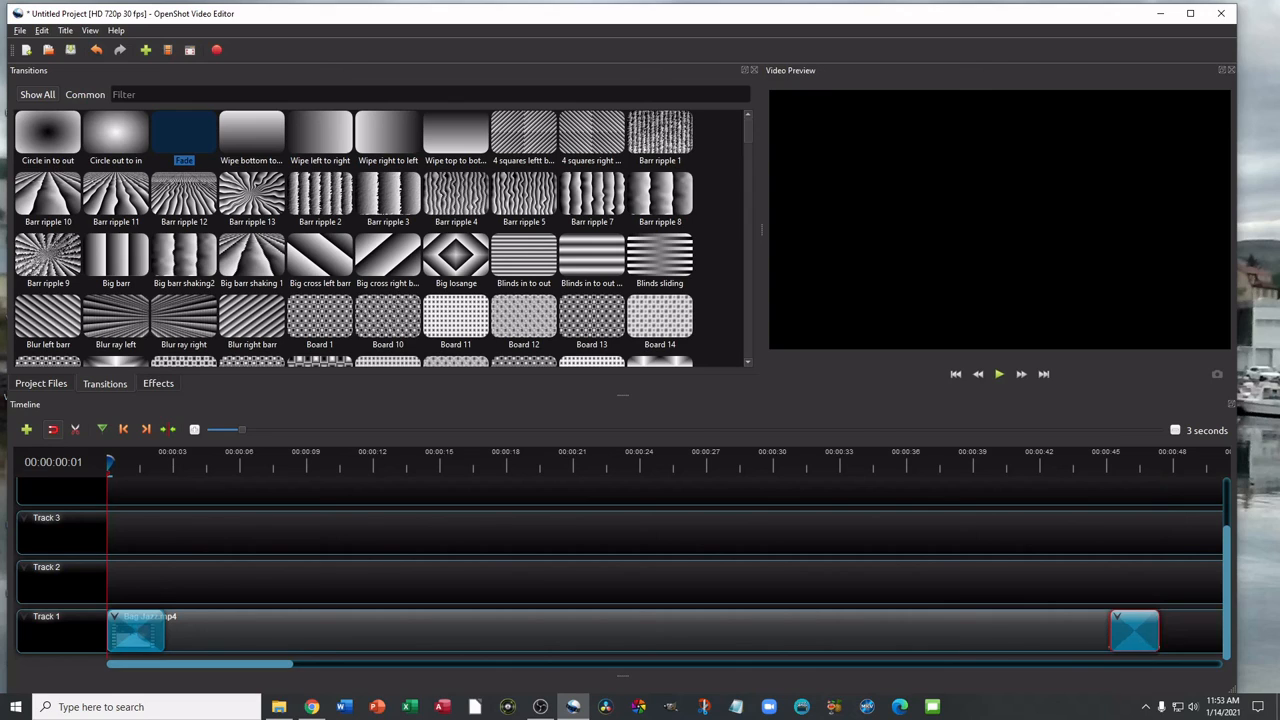
pyautogui.rightClick(1131, 630)
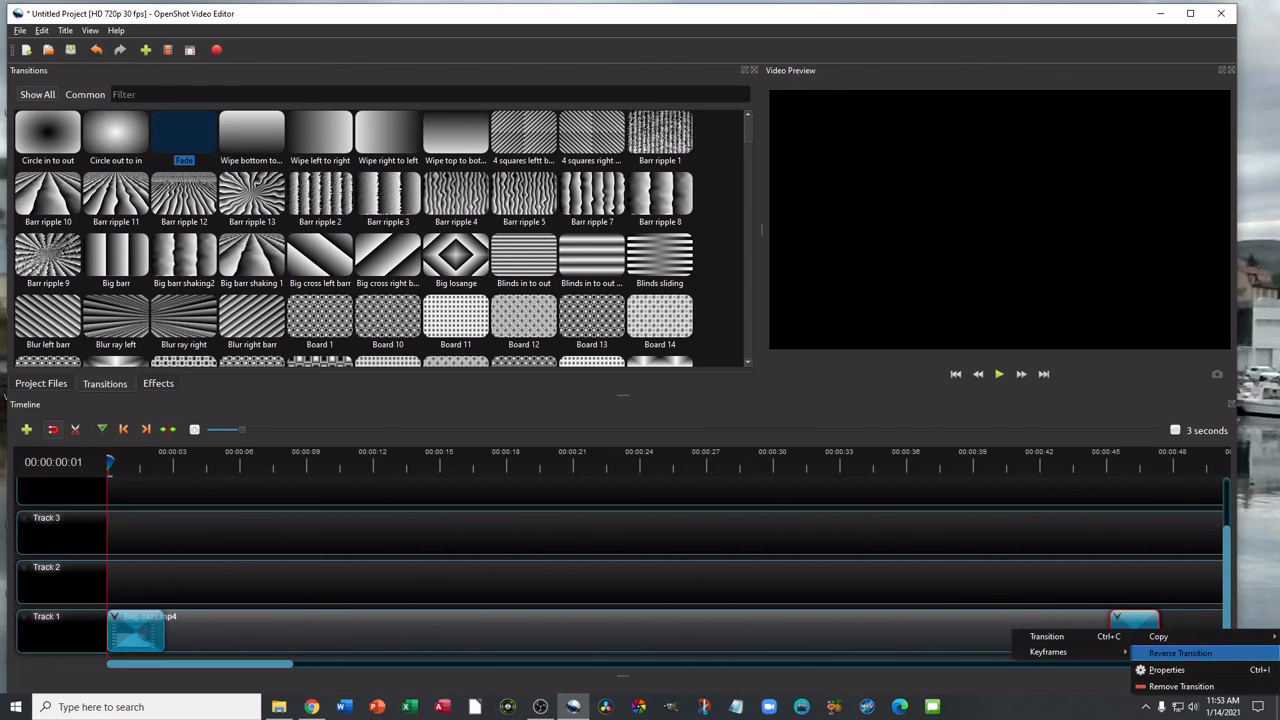
pyautogui.click(1180, 653)
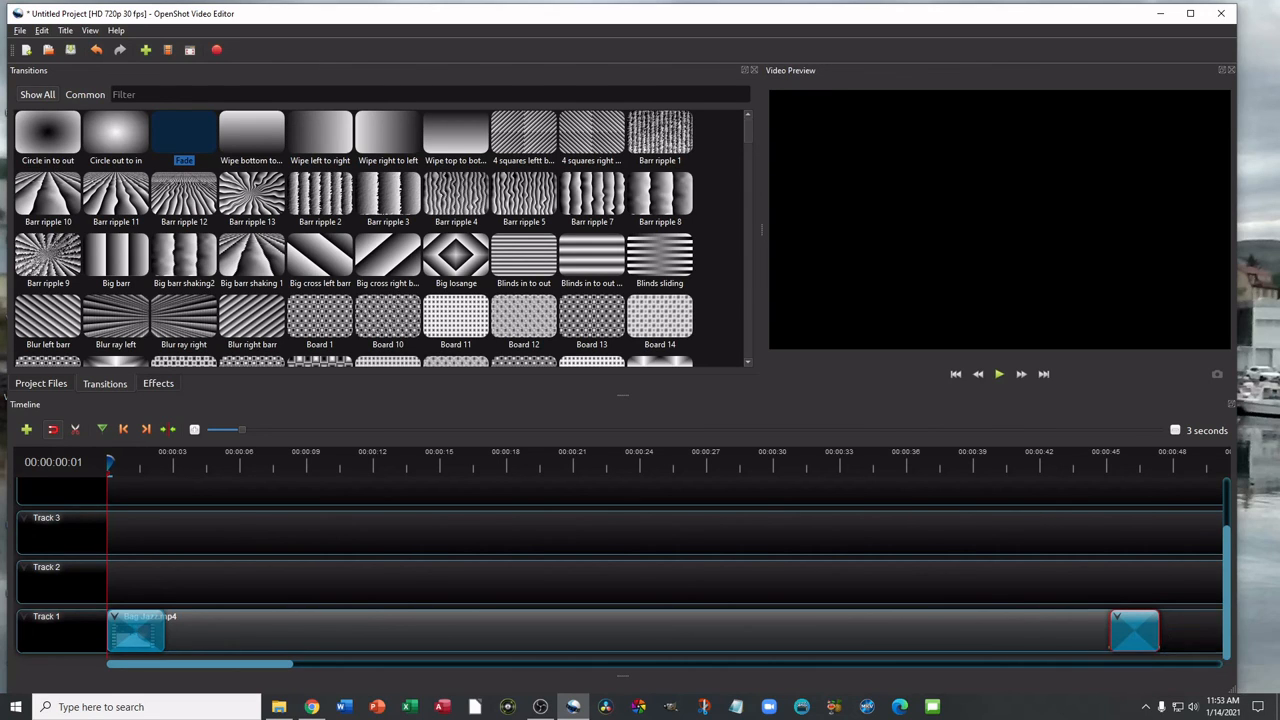
pyautogui.click(999, 373)
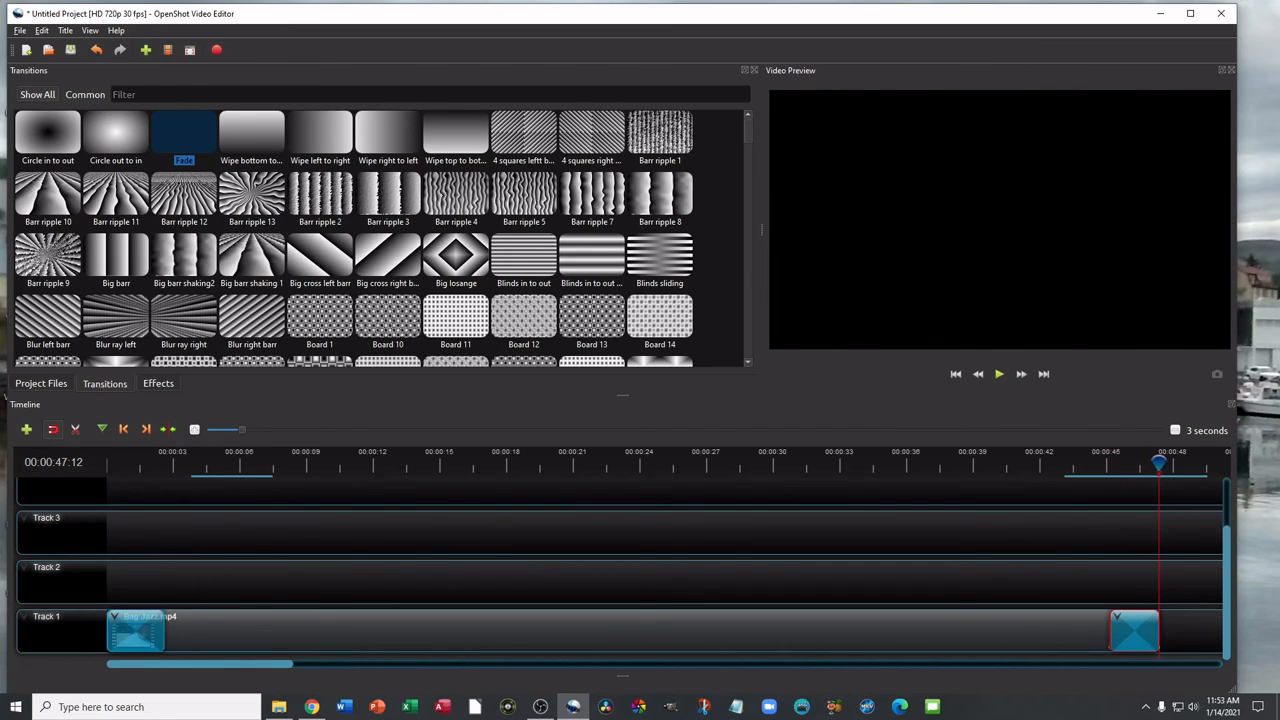
pyautogui.click(1030, 578)
# Start a new title from the Gray box 3 template
pyautogui.click(65, 30)
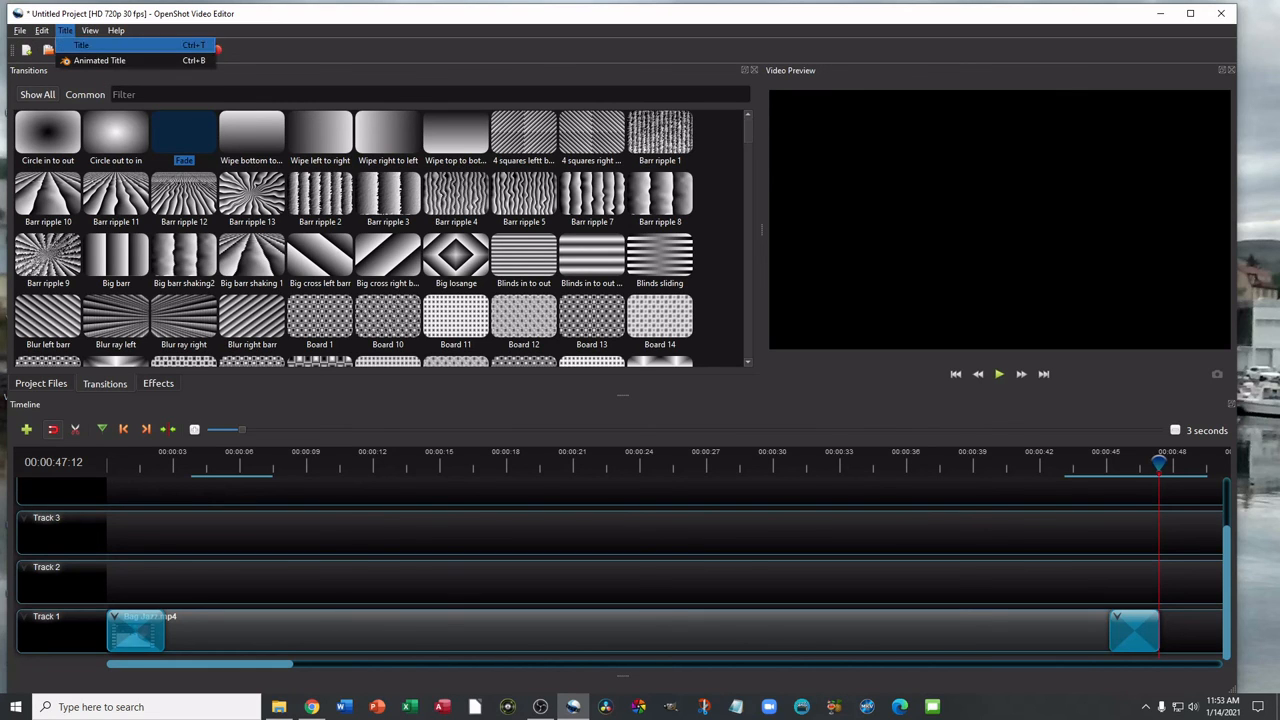
pyautogui.click(80, 45)
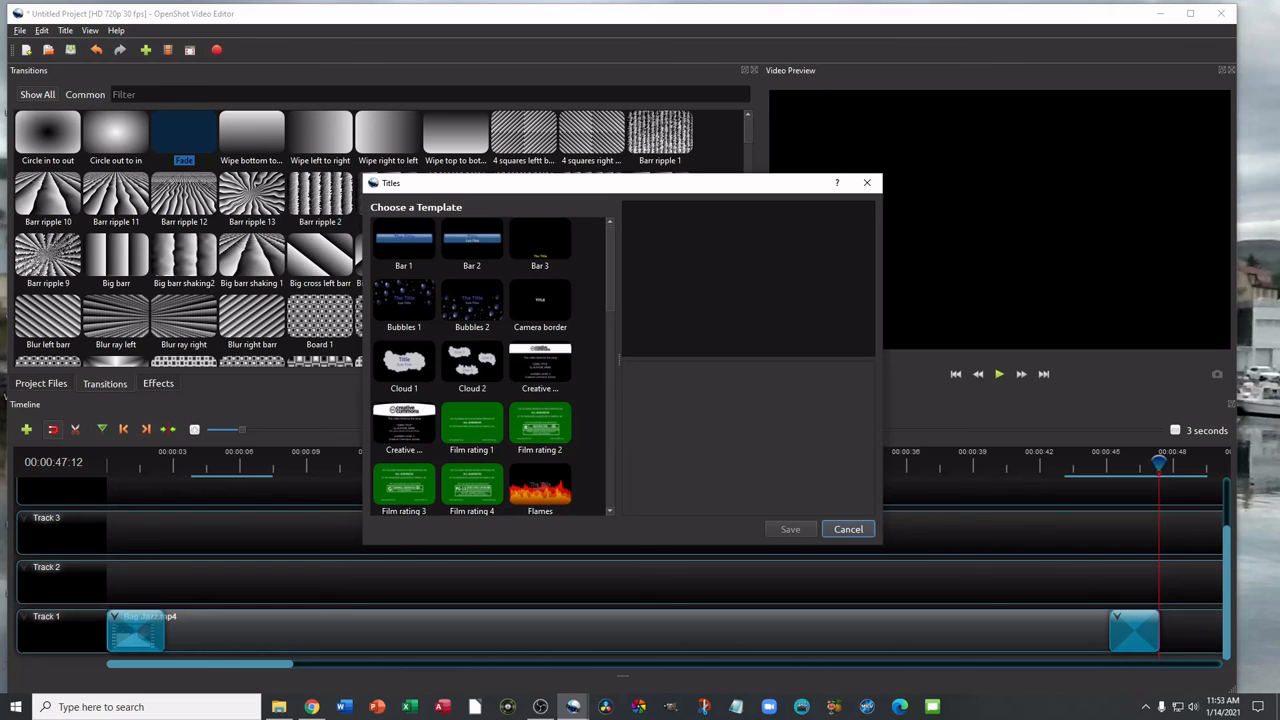
pyautogui.scroll(-5, 490, 365)
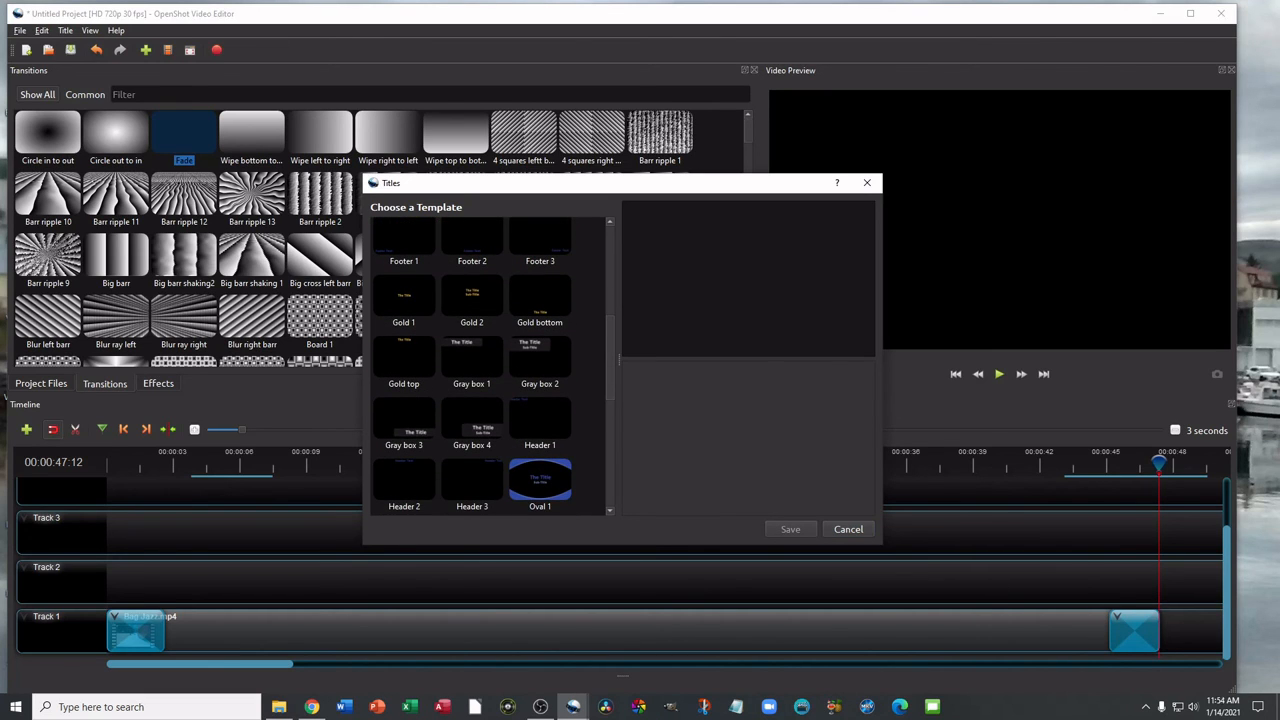
pyautogui.click(404, 420)
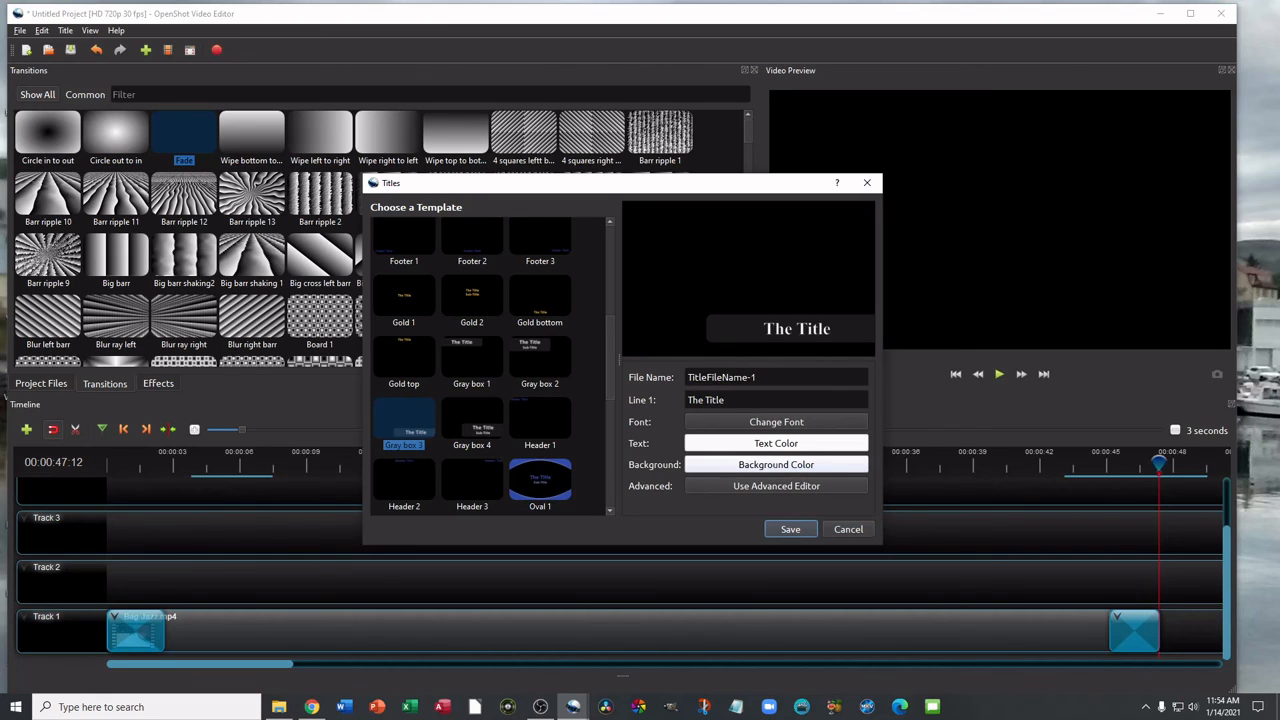
# Set the title's file name to Title and its text line to "Short Video Segment", and save it
pyautogui.moveTo(760, 377); pyautogui.dragTo(686, 377)
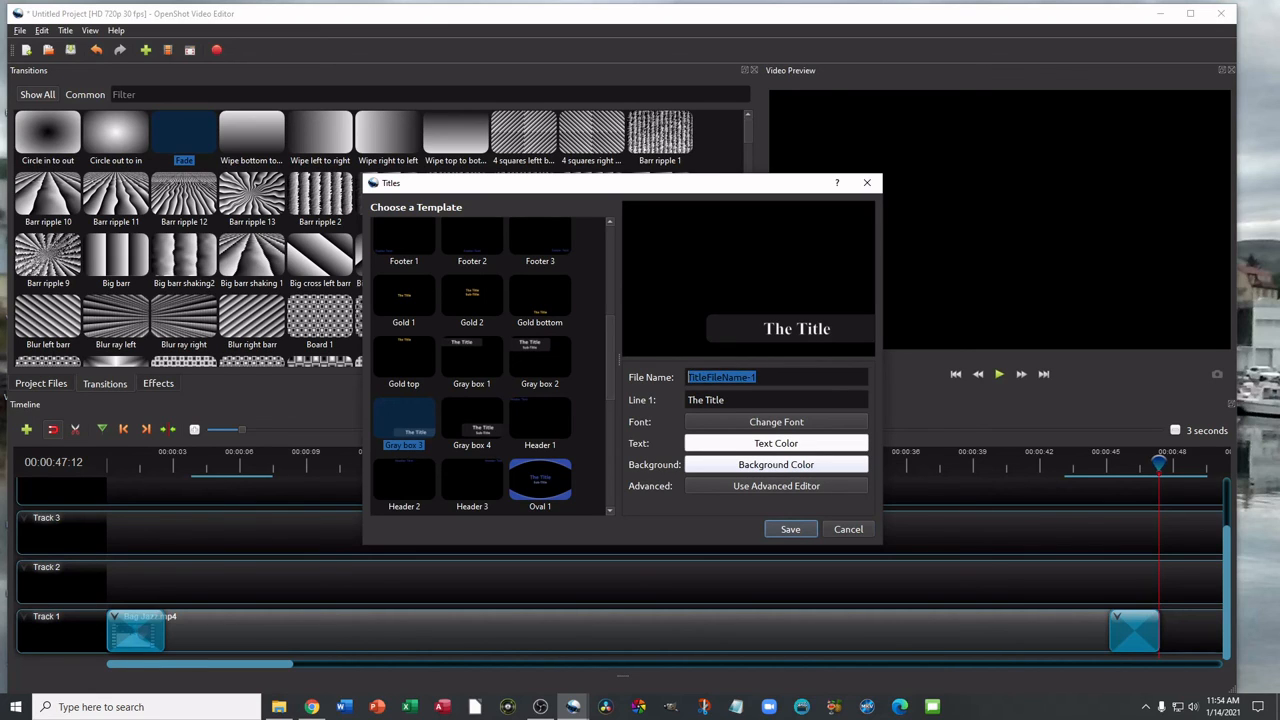
pyautogui.write('Title')
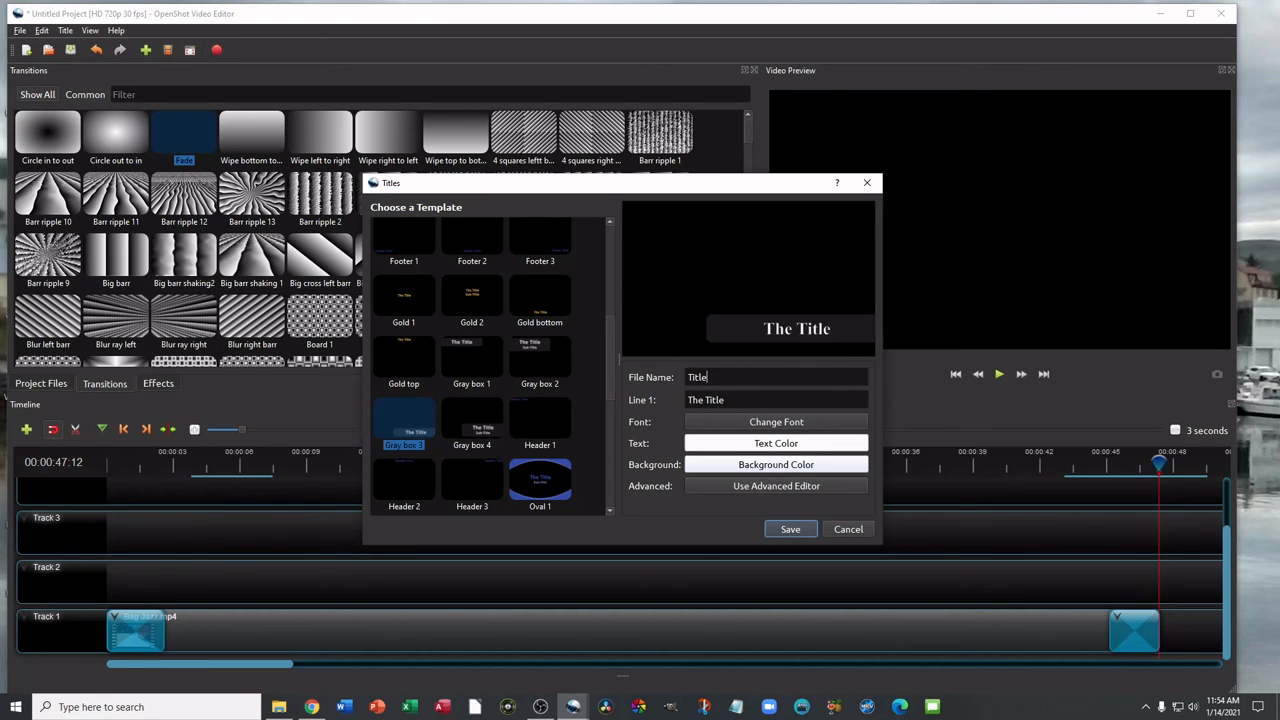
pyautogui.press('Tab')
pyautogui.write('Short Video')
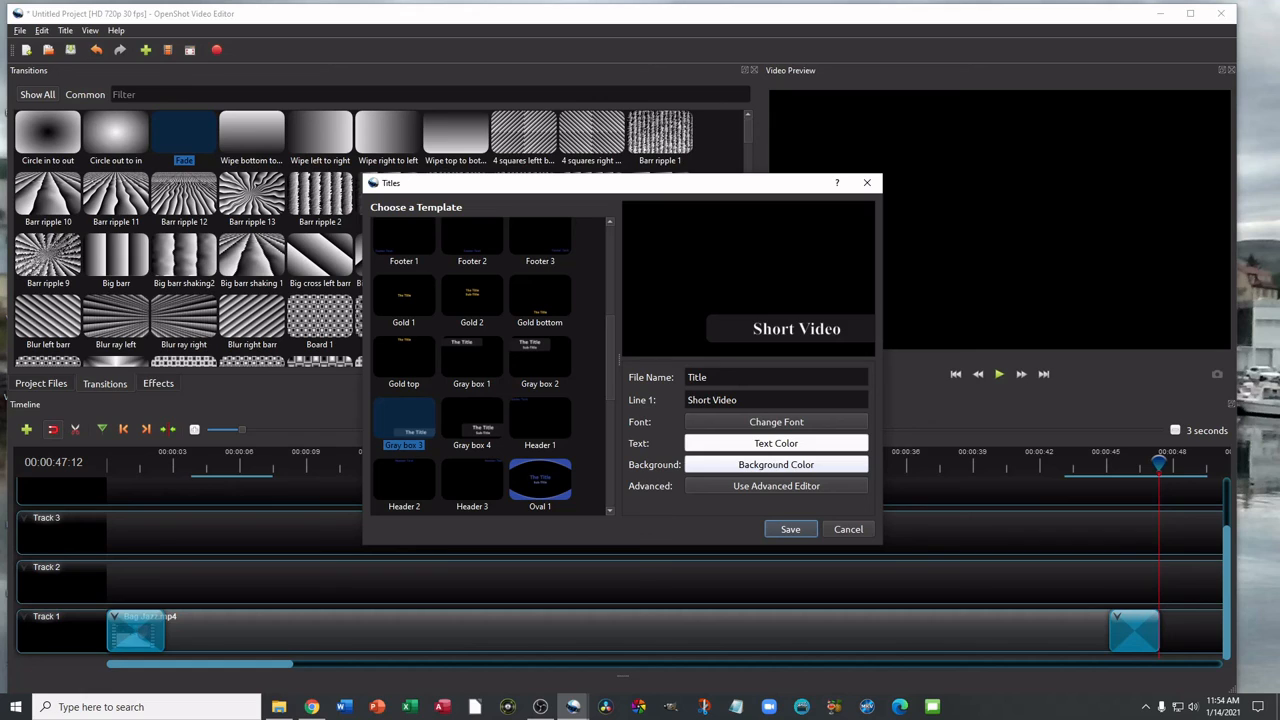
pyautogui.write(' Seg')
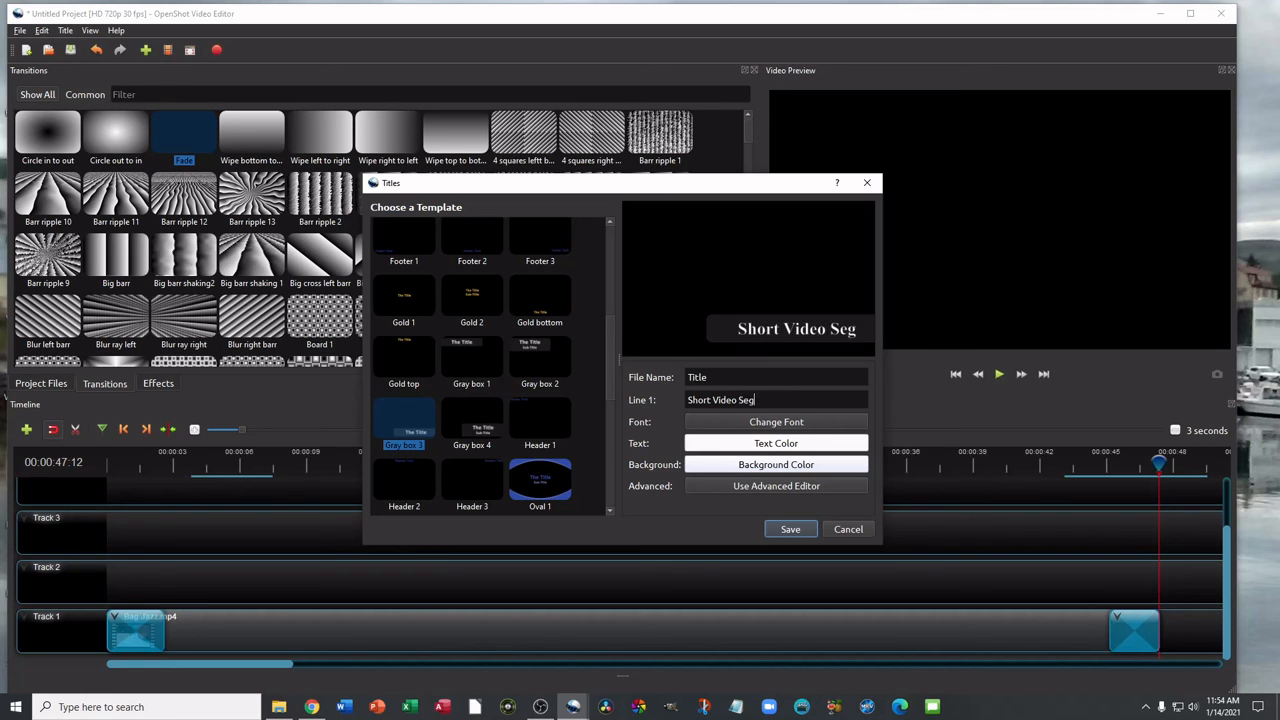
pyautogui.write('ment')
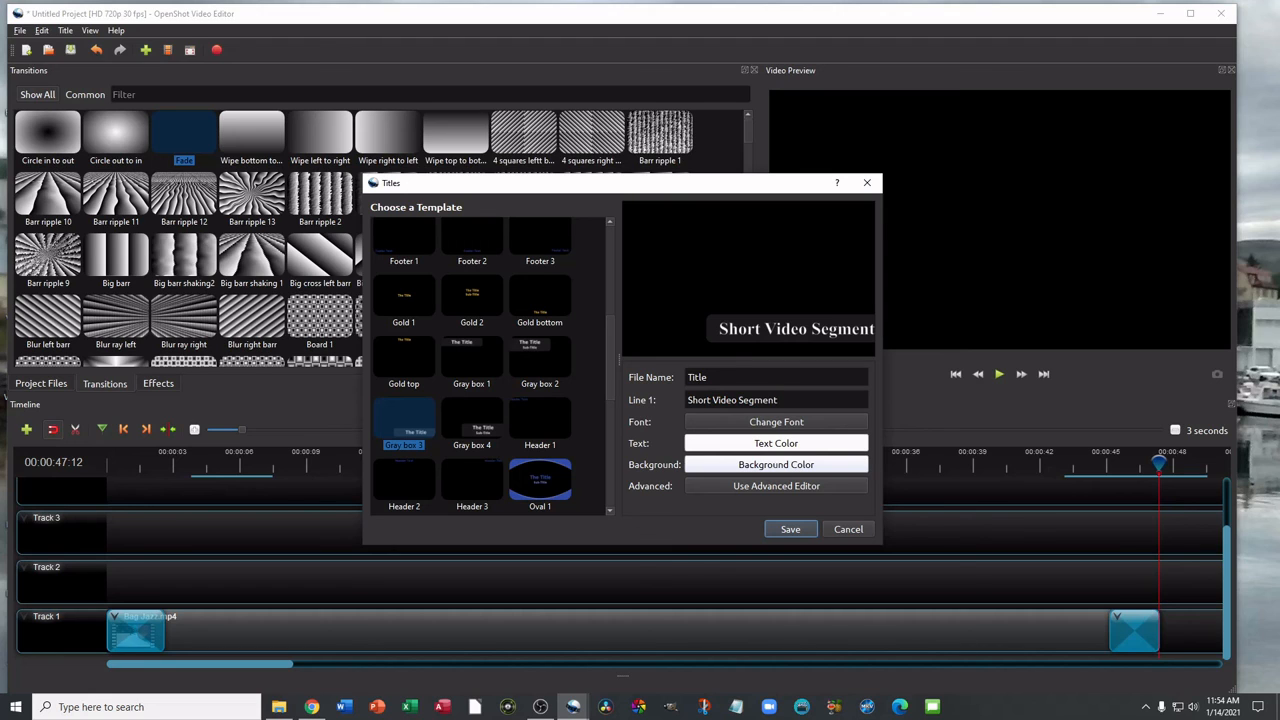
pyautogui.press('Return')
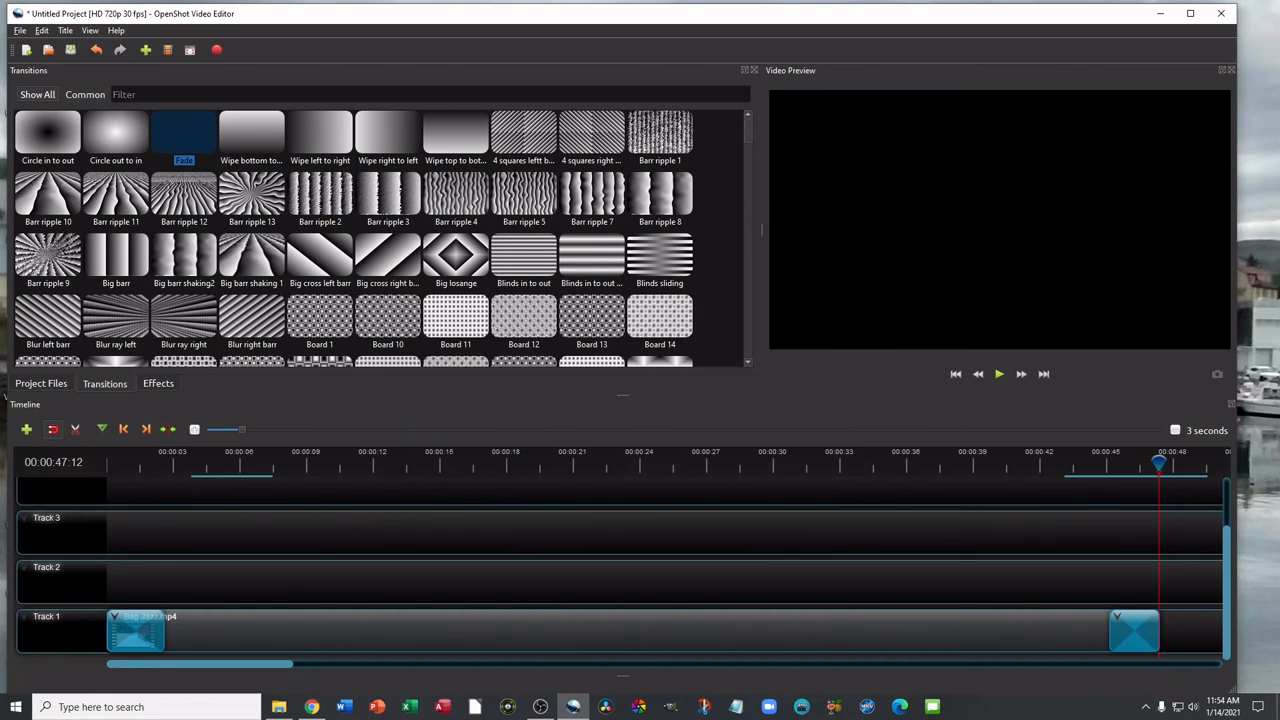
# Place Title.svg on Track 2 at about 3 seconds and add a Fade transition about 1.5 seconds long at its start
pyautogui.click(41, 384)
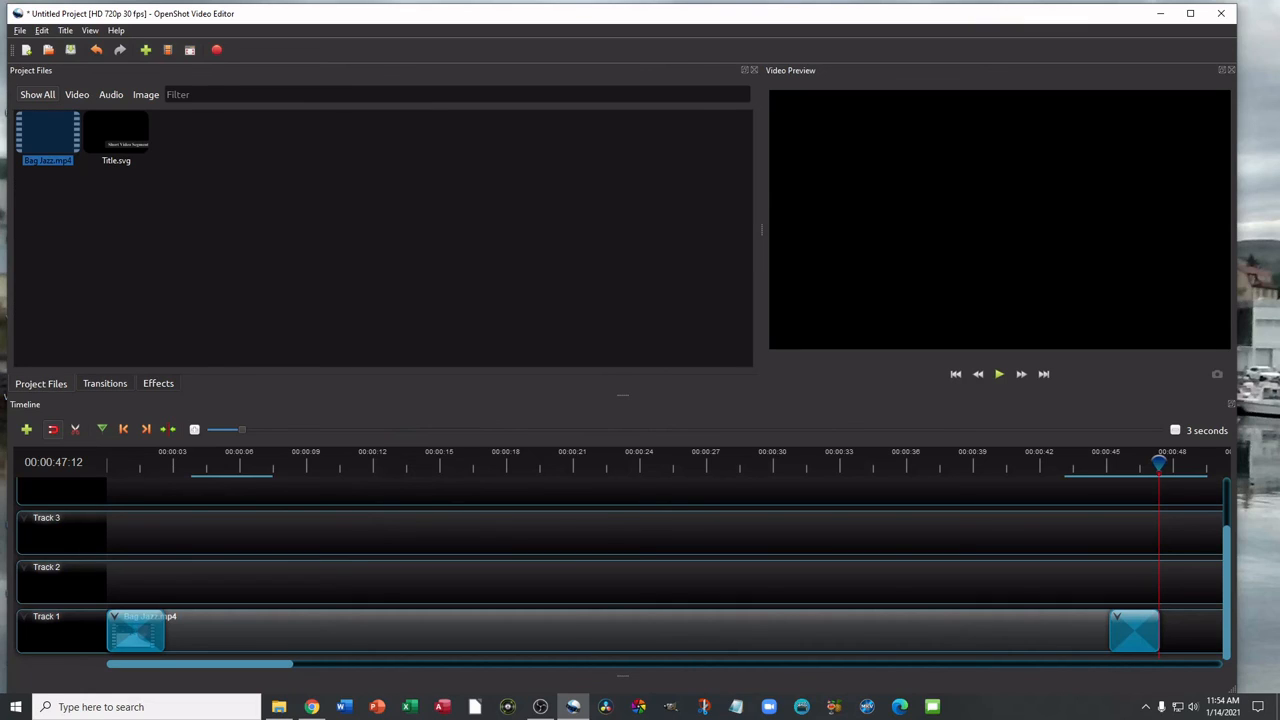
pyautogui.moveTo(116, 135); pyautogui.dragTo(178, 582)
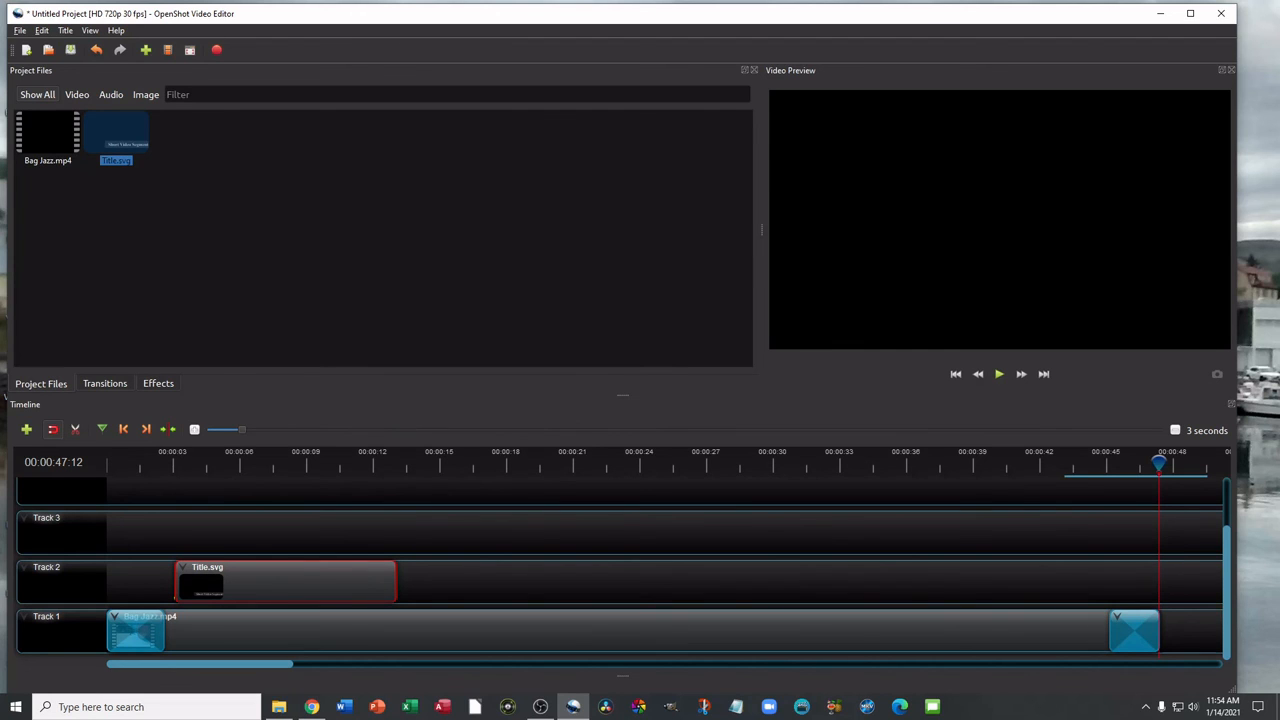
pyautogui.click(105, 384)
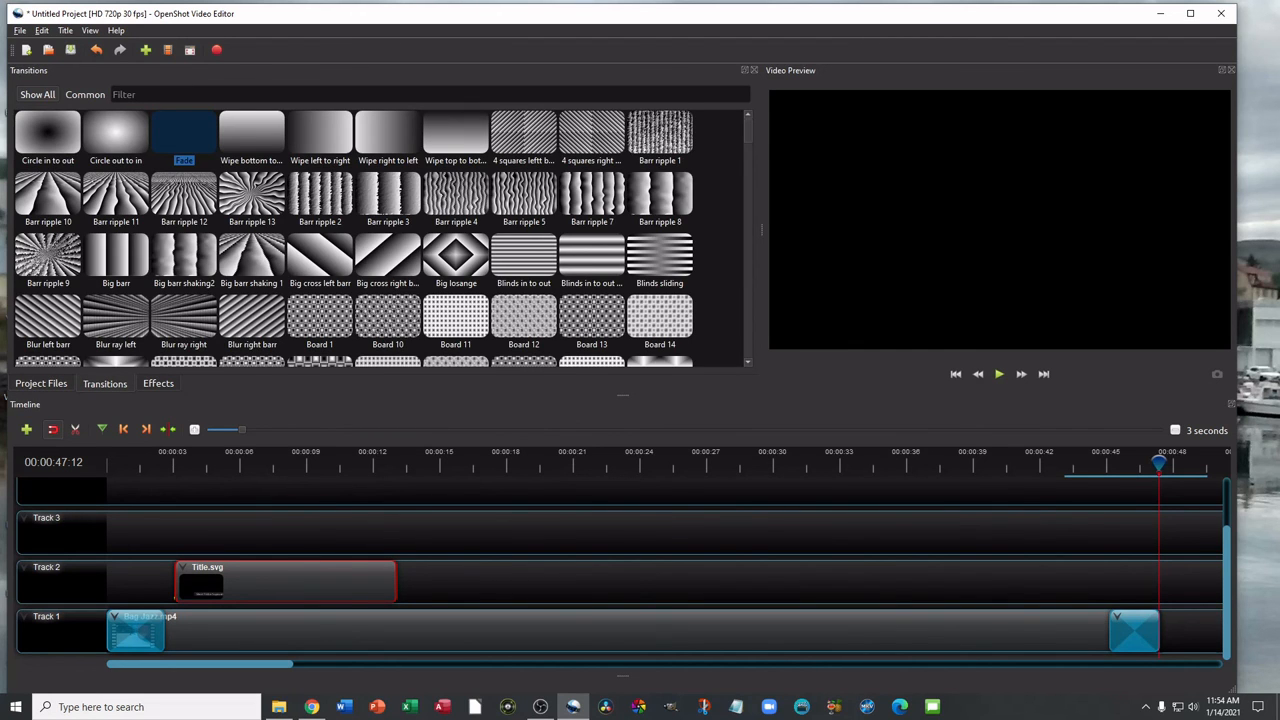
pyautogui.moveTo(184, 135); pyautogui.dragTo(178, 582)
pyautogui.moveTo(395, 582); pyautogui.dragTo(210, 582)
# Add a Fade transition over about the last 1.5 seconds of the title clip on Track 2 and reverse it
pyautogui.moveTo(184, 135); pyautogui.dragTo(371, 581)
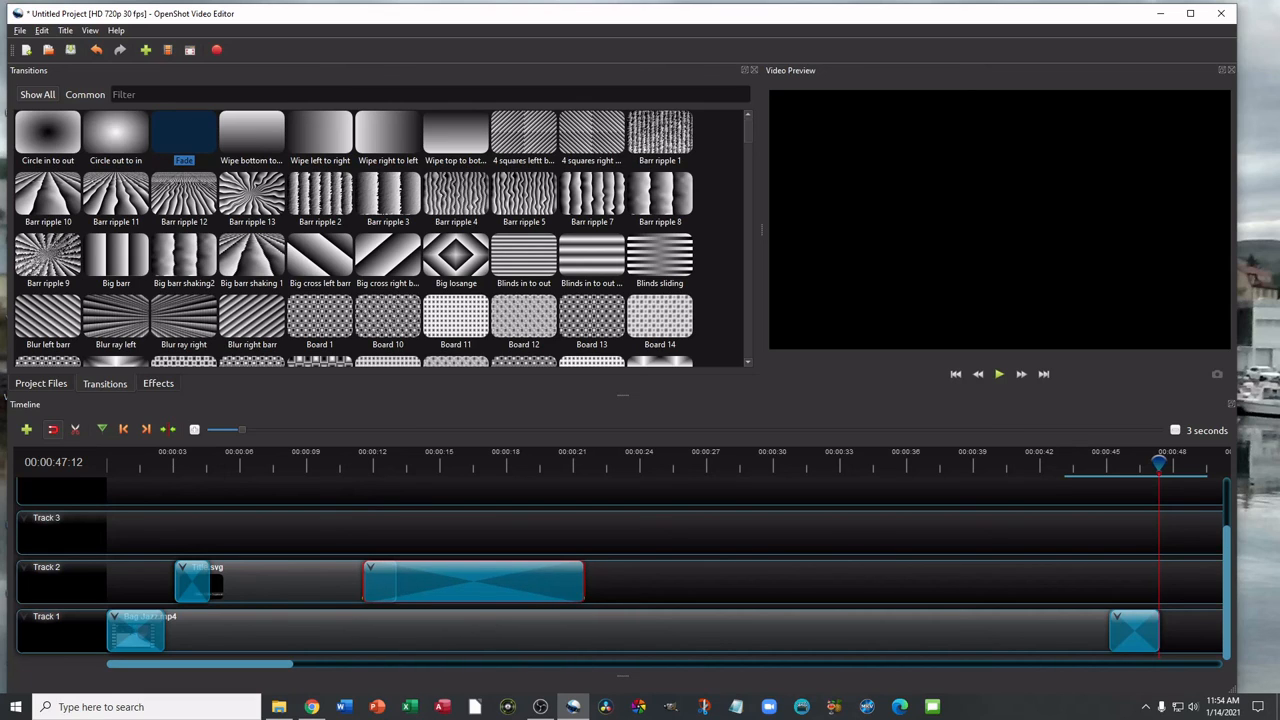
pyautogui.moveTo(584, 582); pyautogui.dragTo(396, 582)
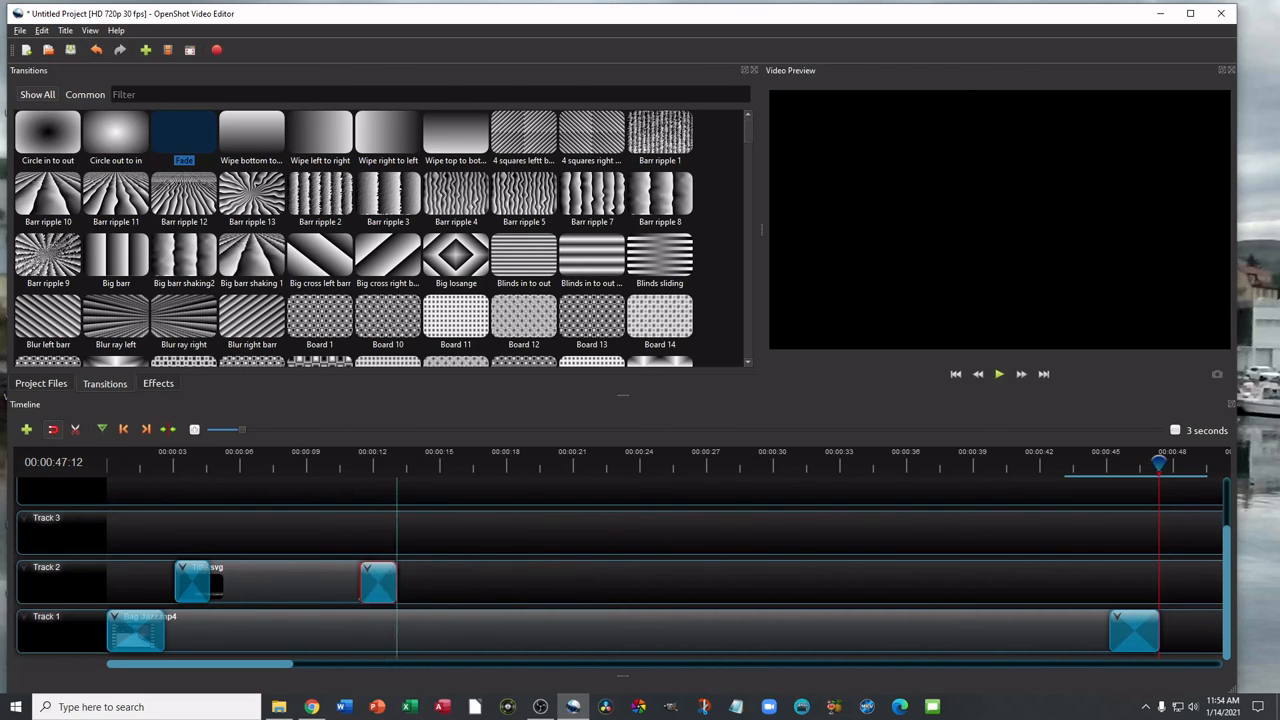
pyautogui.rightClick(379, 578)
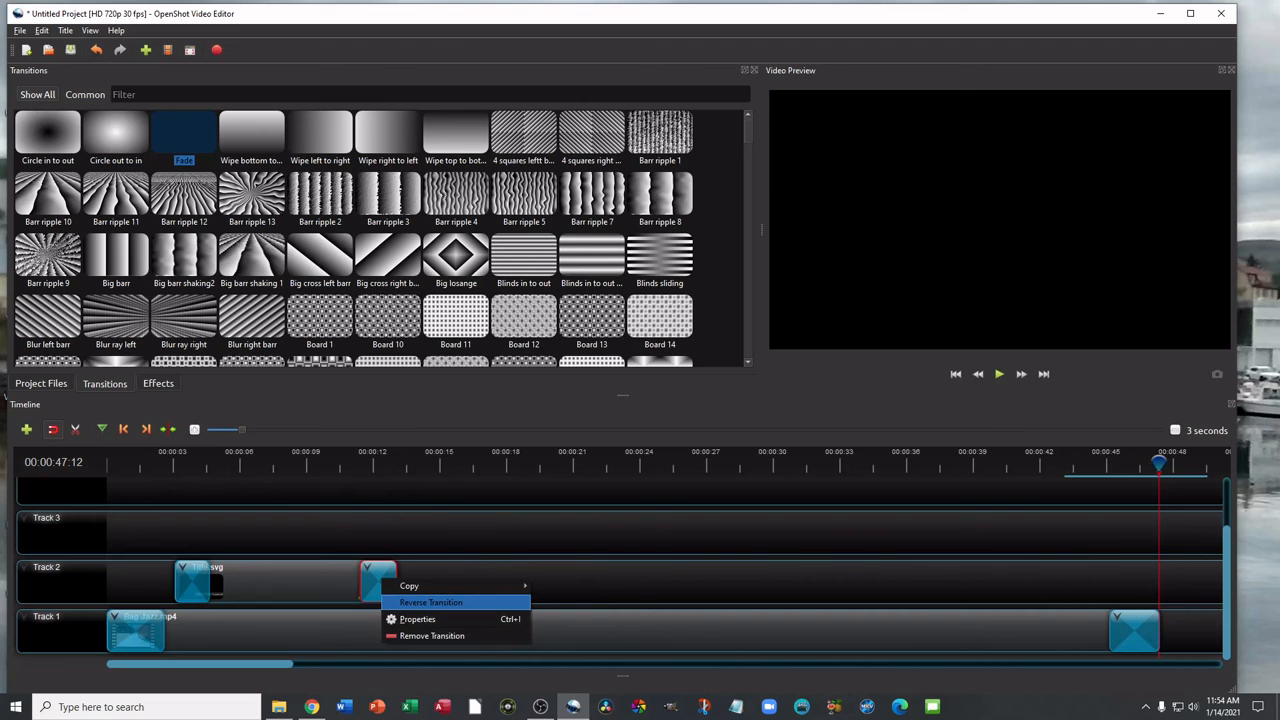
pyautogui.click(430, 602)
# Preview the video from the beginning until just past the end of the title clip
pyautogui.click(108, 464)
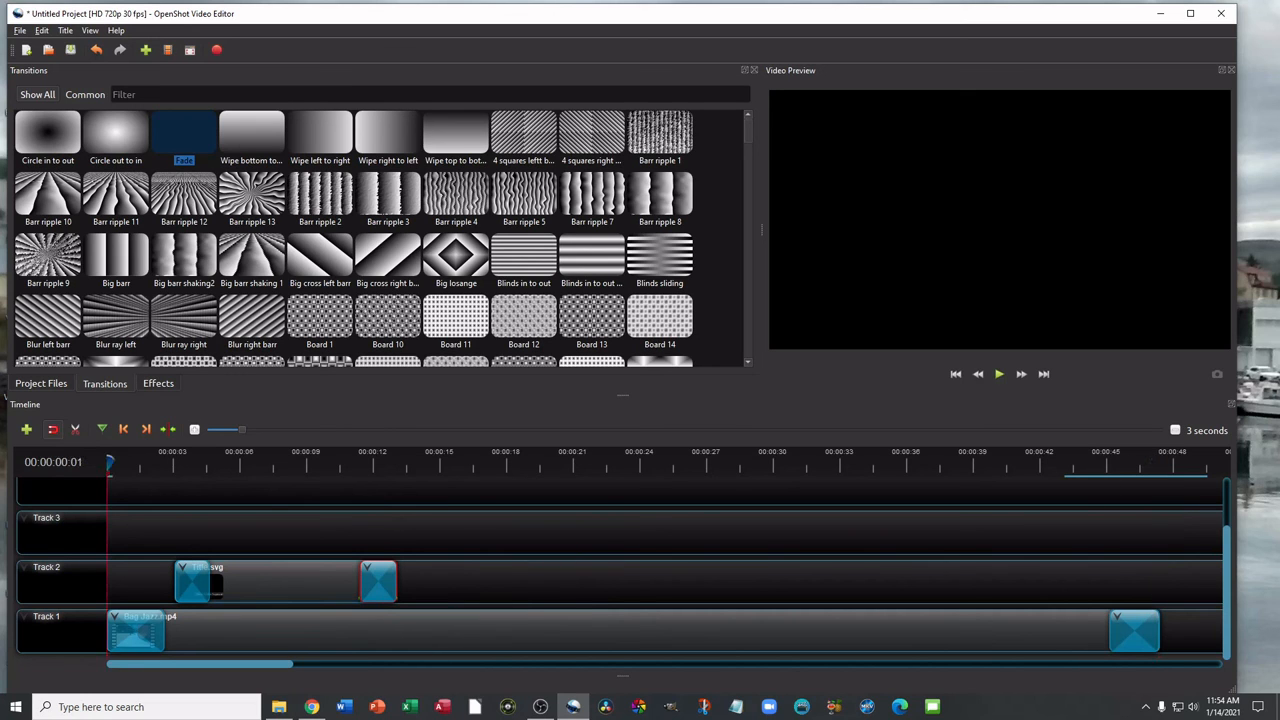
pyautogui.press('space')
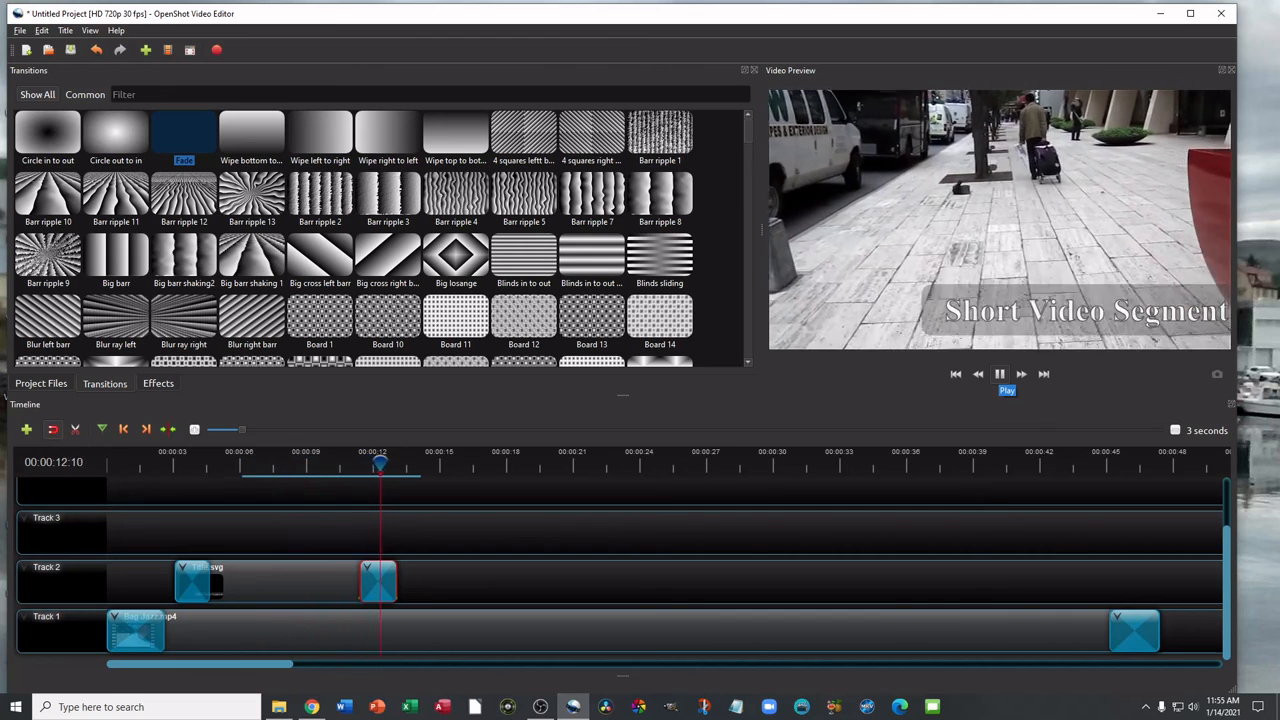
pyautogui.click(999, 374)
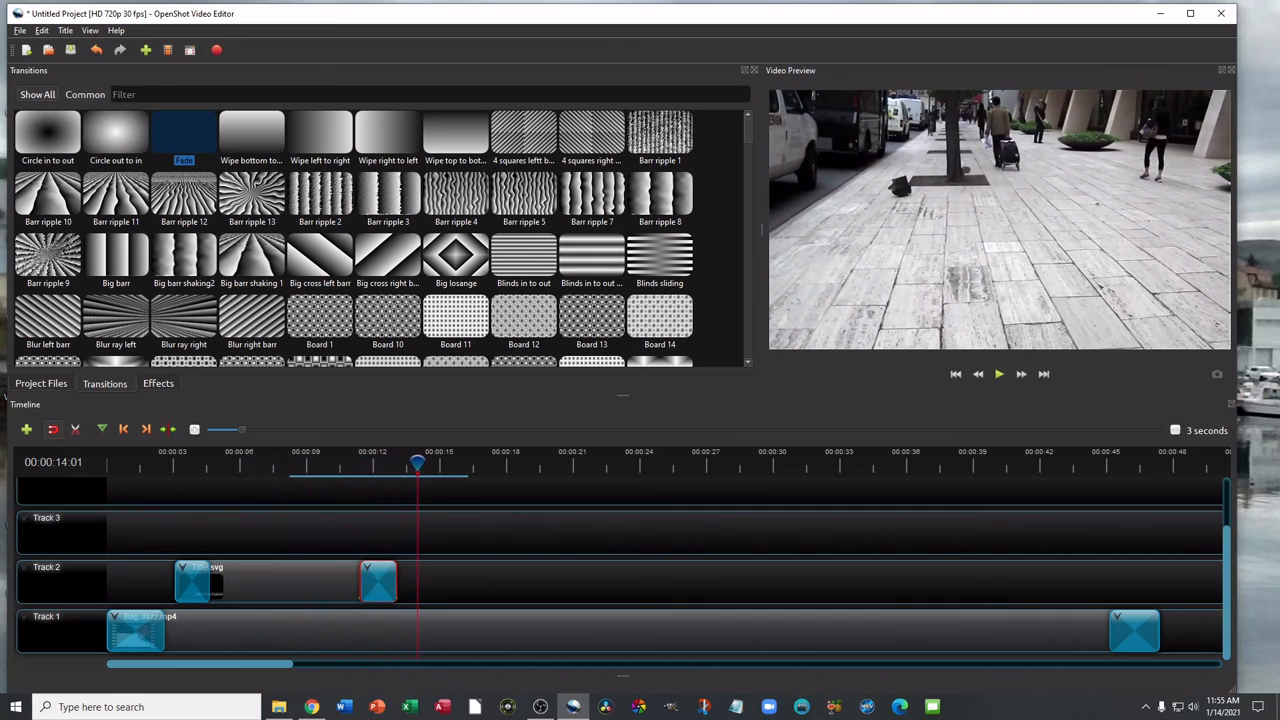
pyautogui.click(480, 581)
# Export the video as ShortVideo in MP4 (h.264) with the HD 720p 30 fps (1280x720) profile and High quality
pyautogui.click(19, 30)
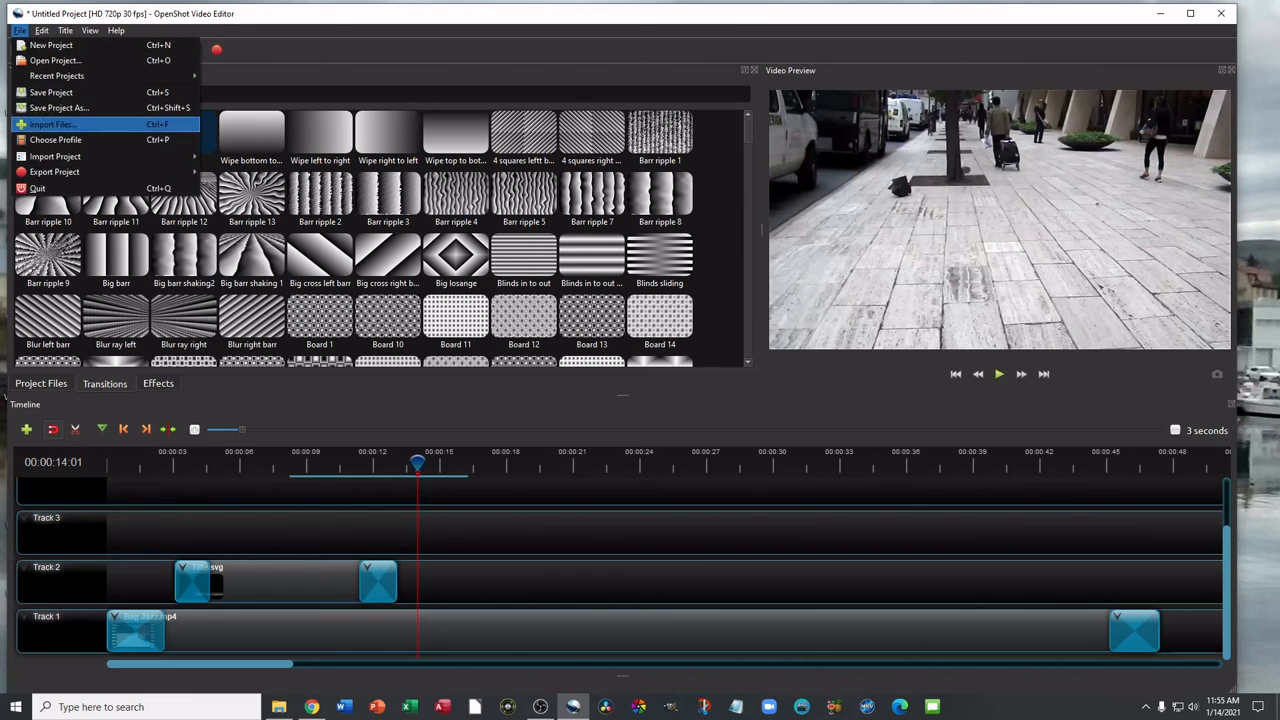
pyautogui.moveTo(60, 171)
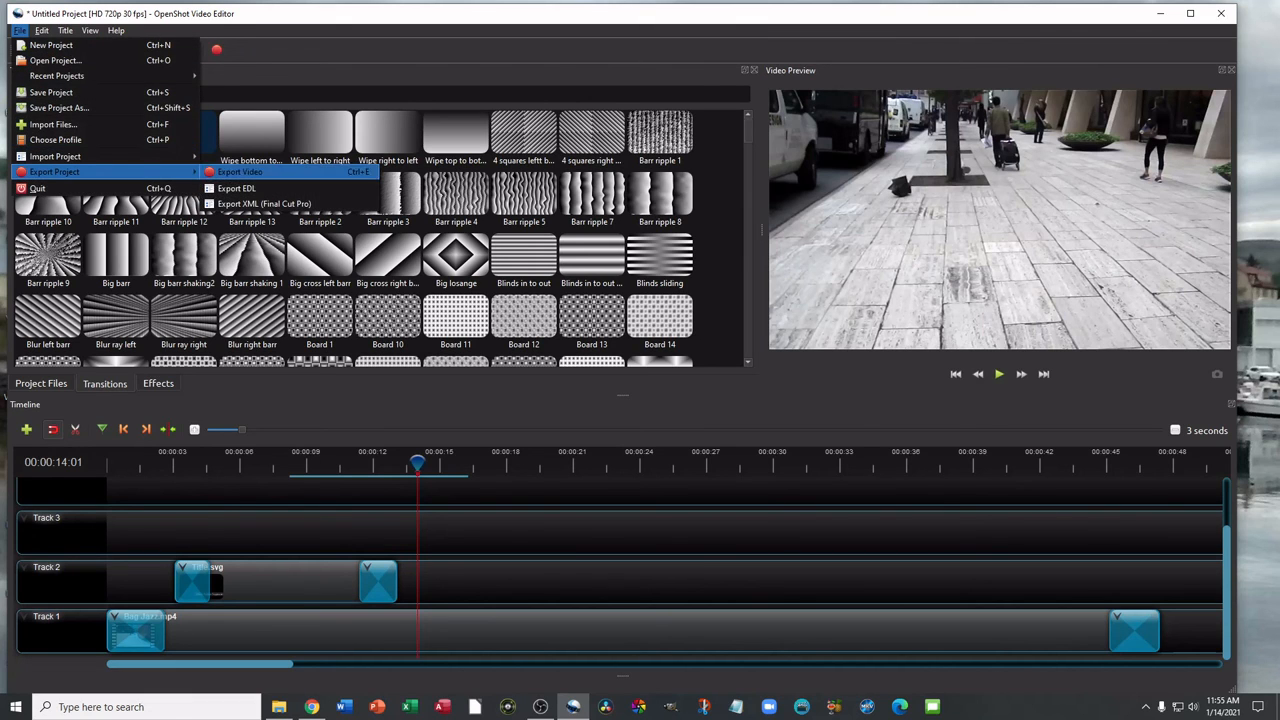
pyautogui.click(241, 172)
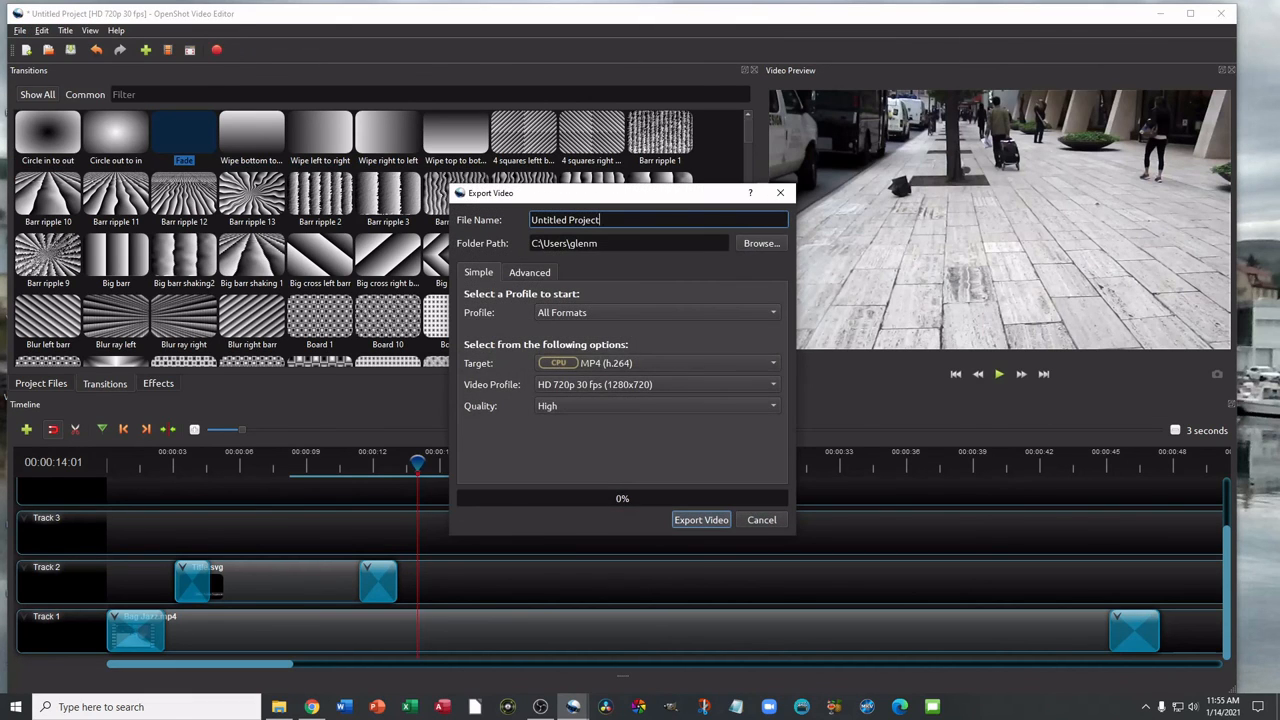
pyautogui.click(655, 384)
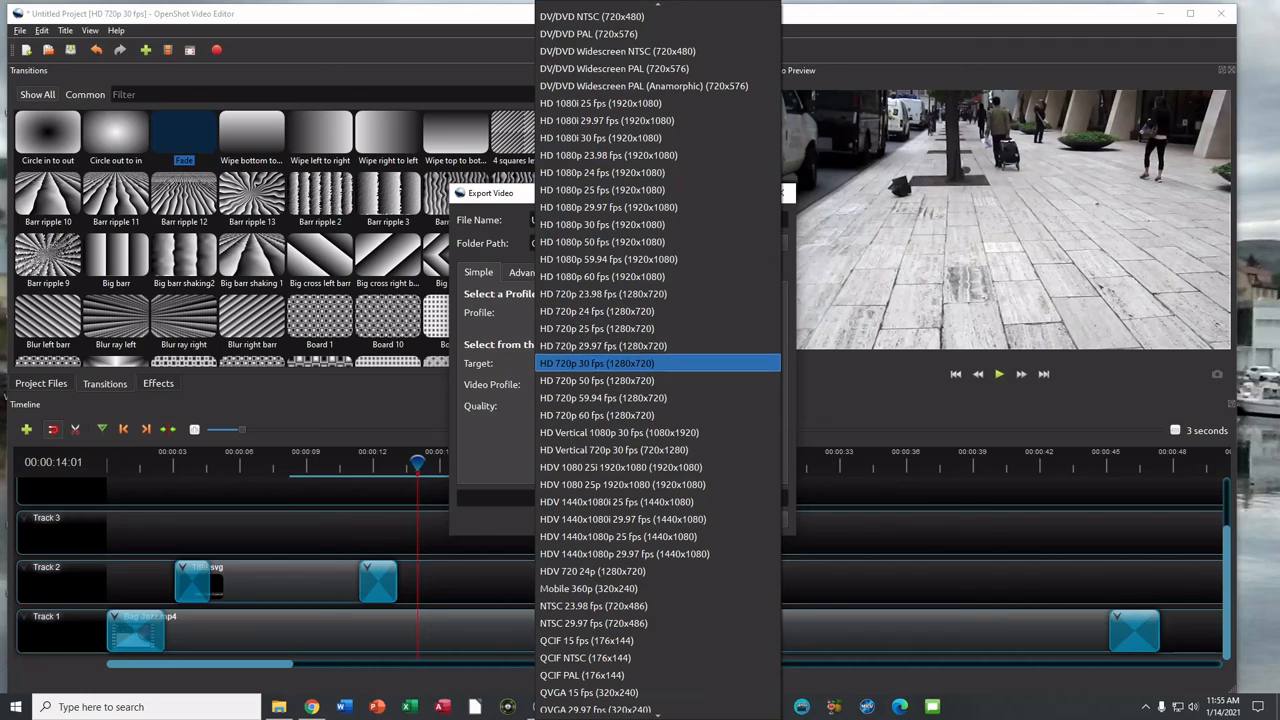
pyautogui.click(655, 363)
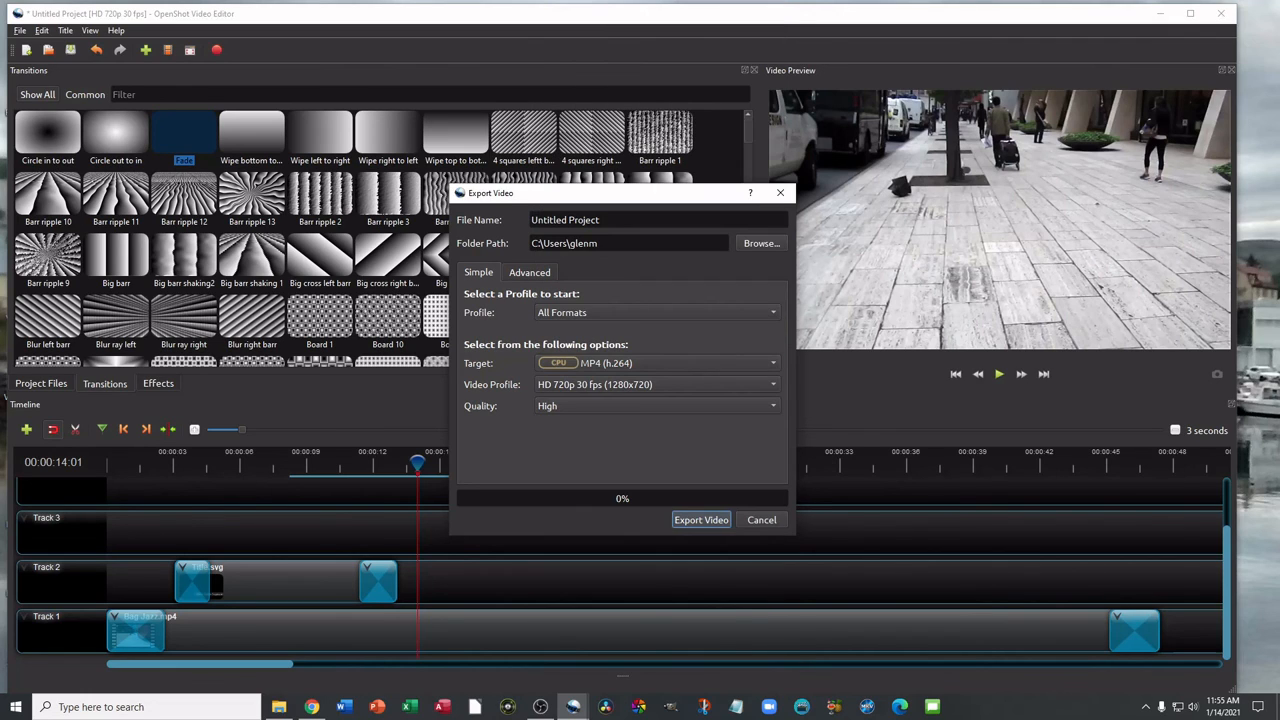
pyautogui.moveTo(604, 220); pyautogui.dragTo(530, 220)
pyautogui.write('S')
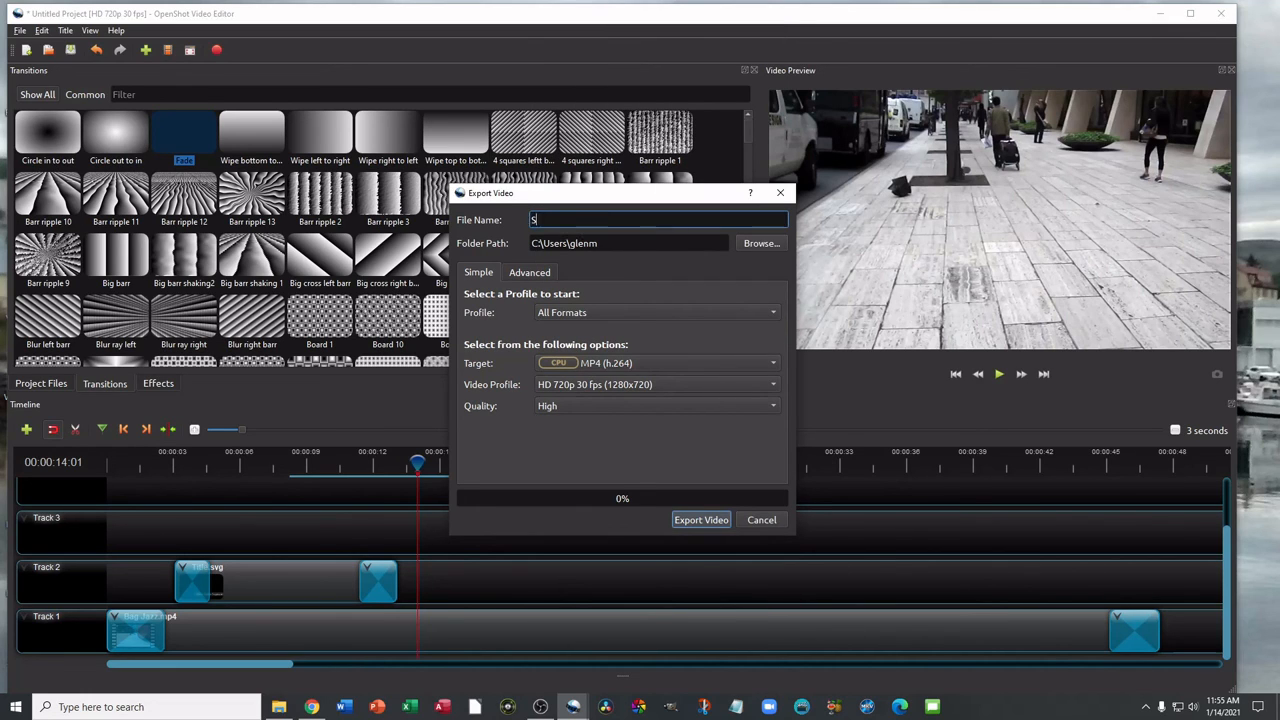
pyautogui.write('hortVideo')
pyautogui.press('Return')
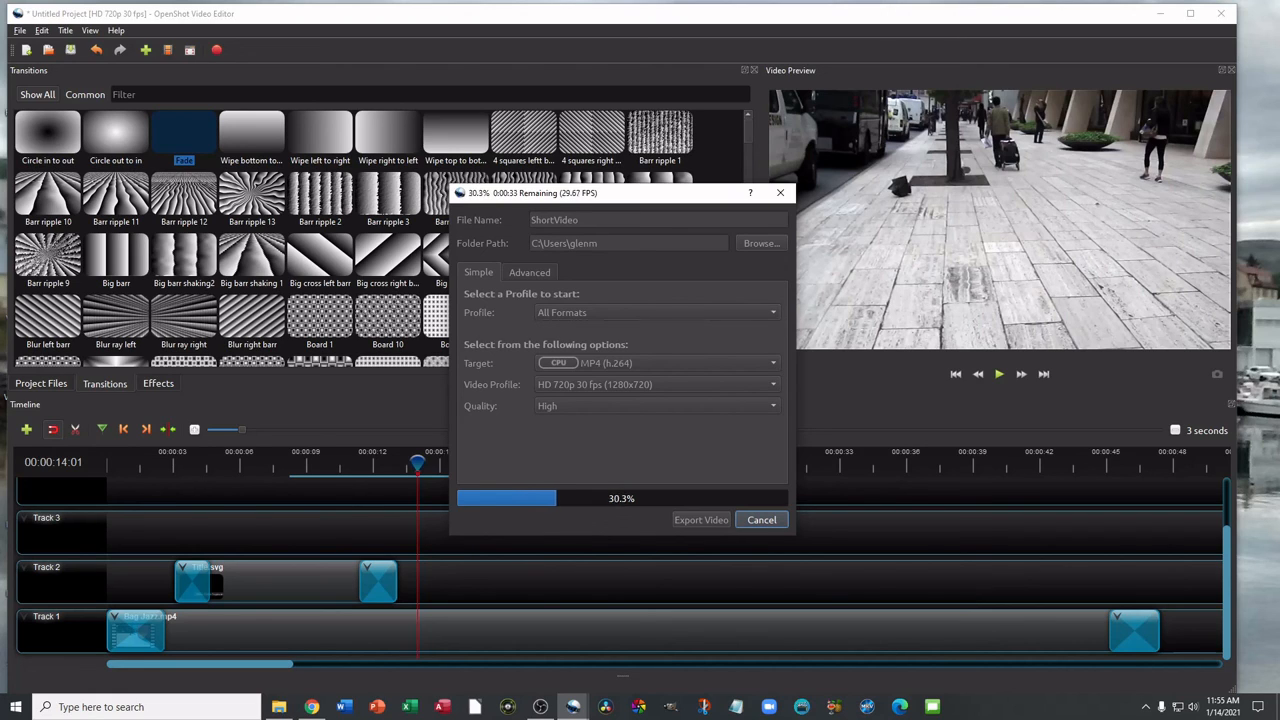
# Switch to File Explorer, open the user's home folder under C:\Users, and dismiss the export dialog once the export finishes
pyautogui.hotkey('alt', 'Tab')
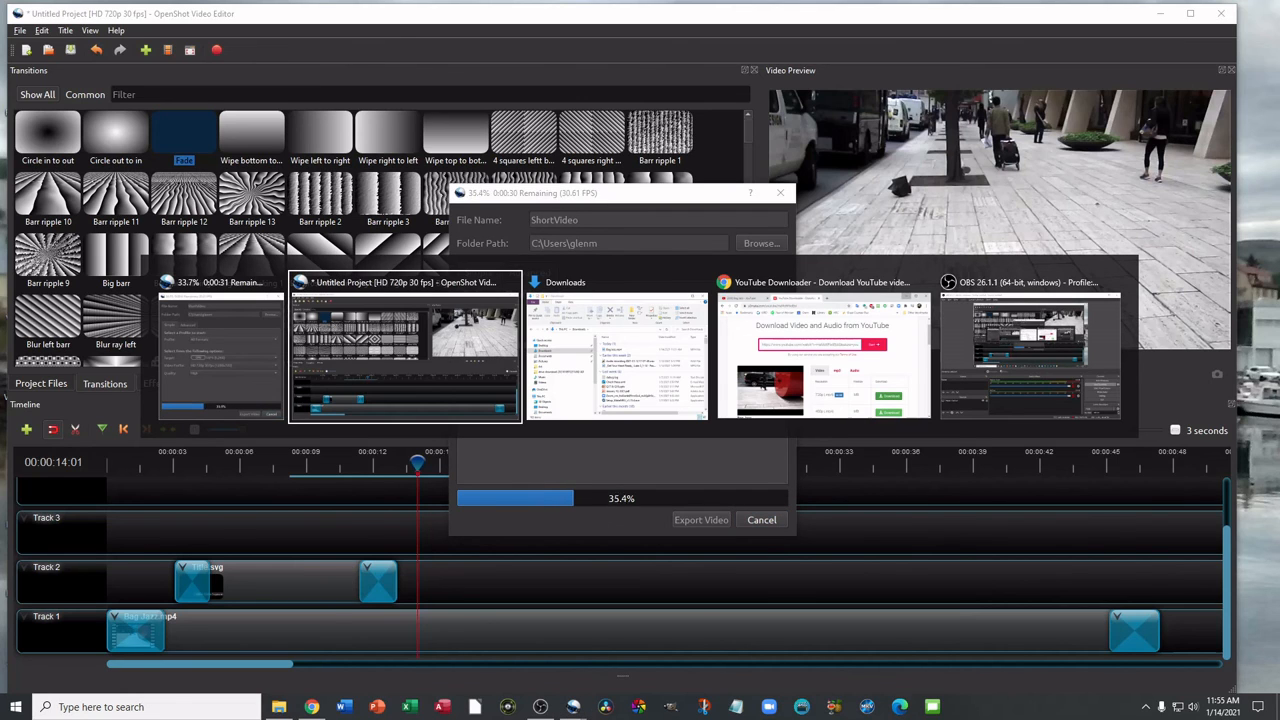
pyautogui.hotkey('alt', 'Tab')
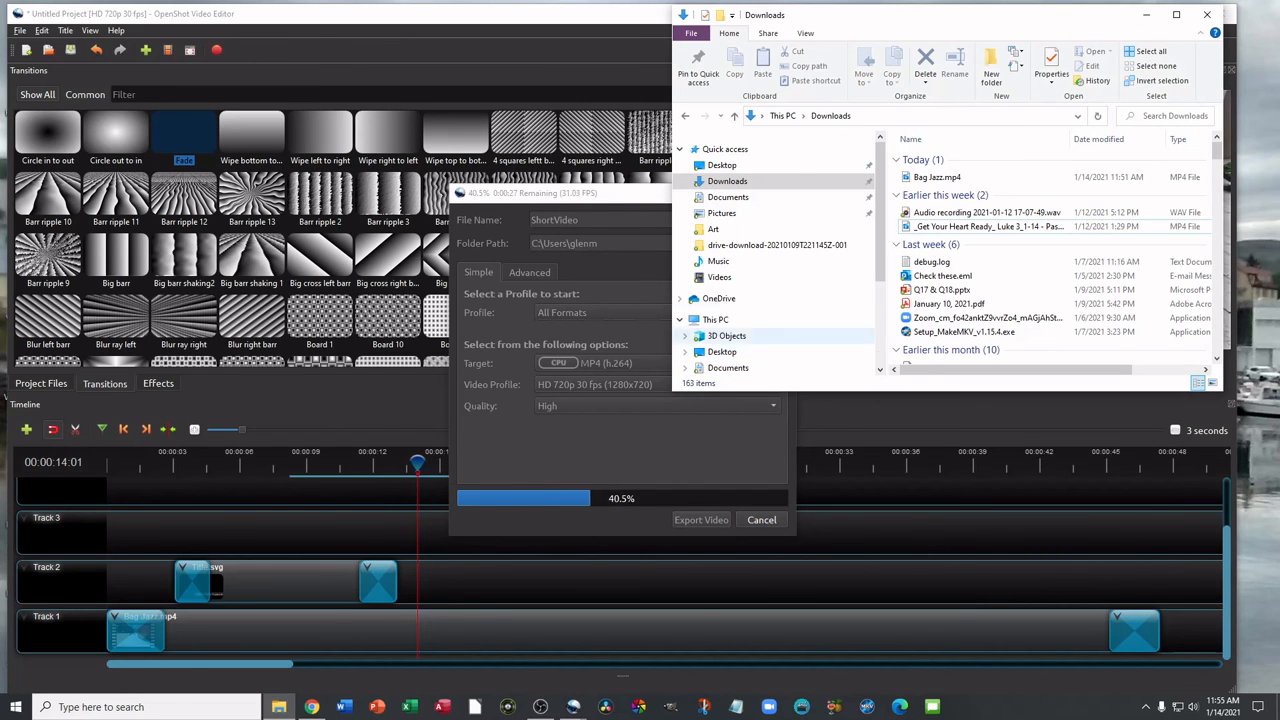
pyautogui.scroll(-3, 740, 293)
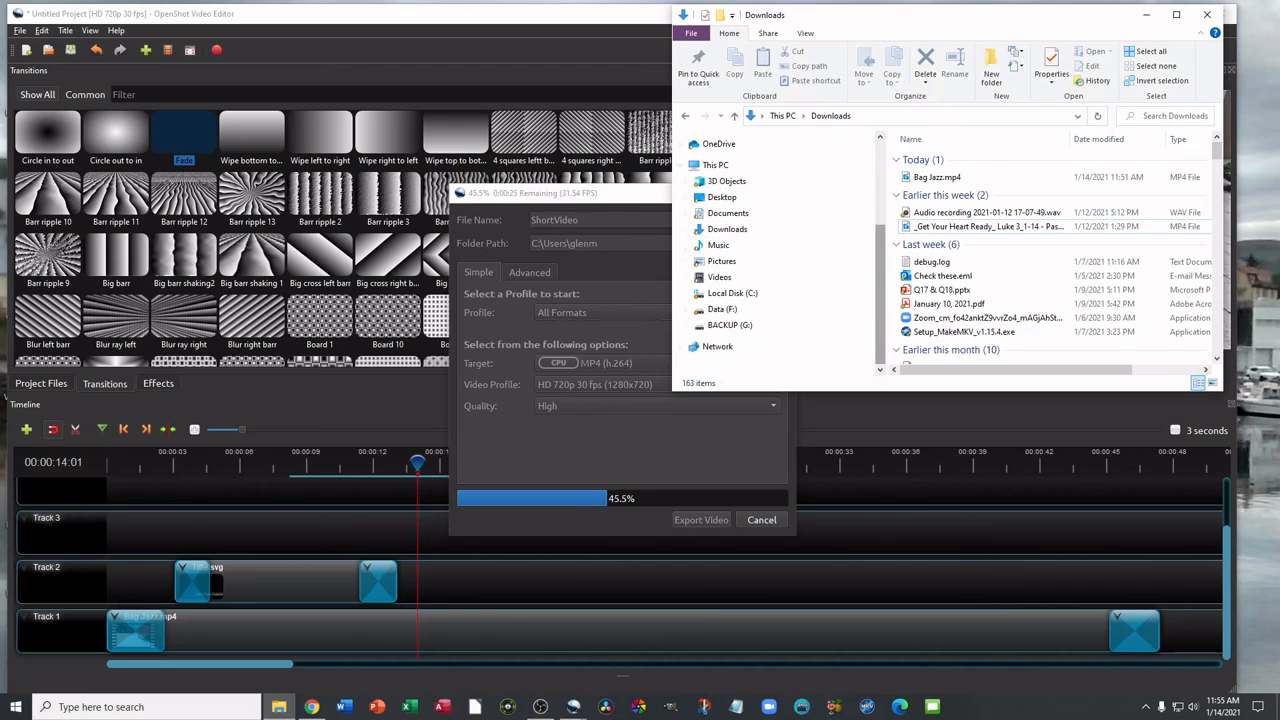
pyautogui.click(685, 293)
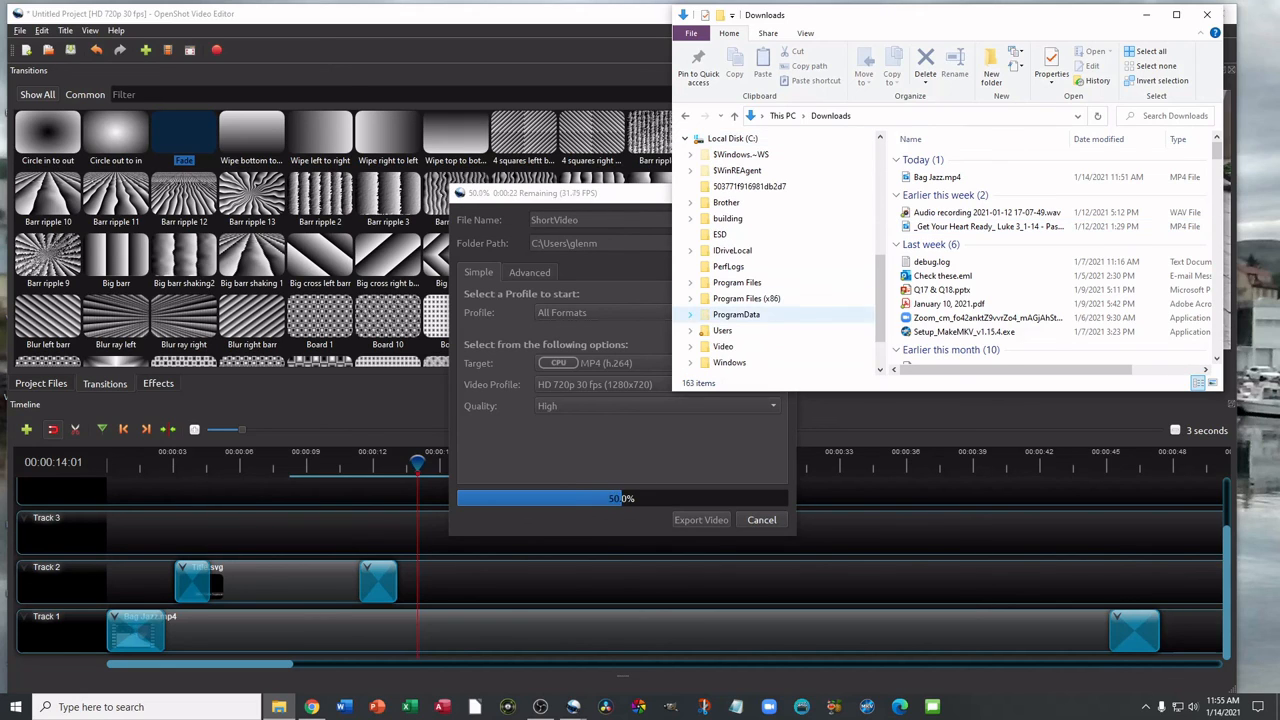
pyautogui.click(690, 330)
pyautogui.click(696, 330)
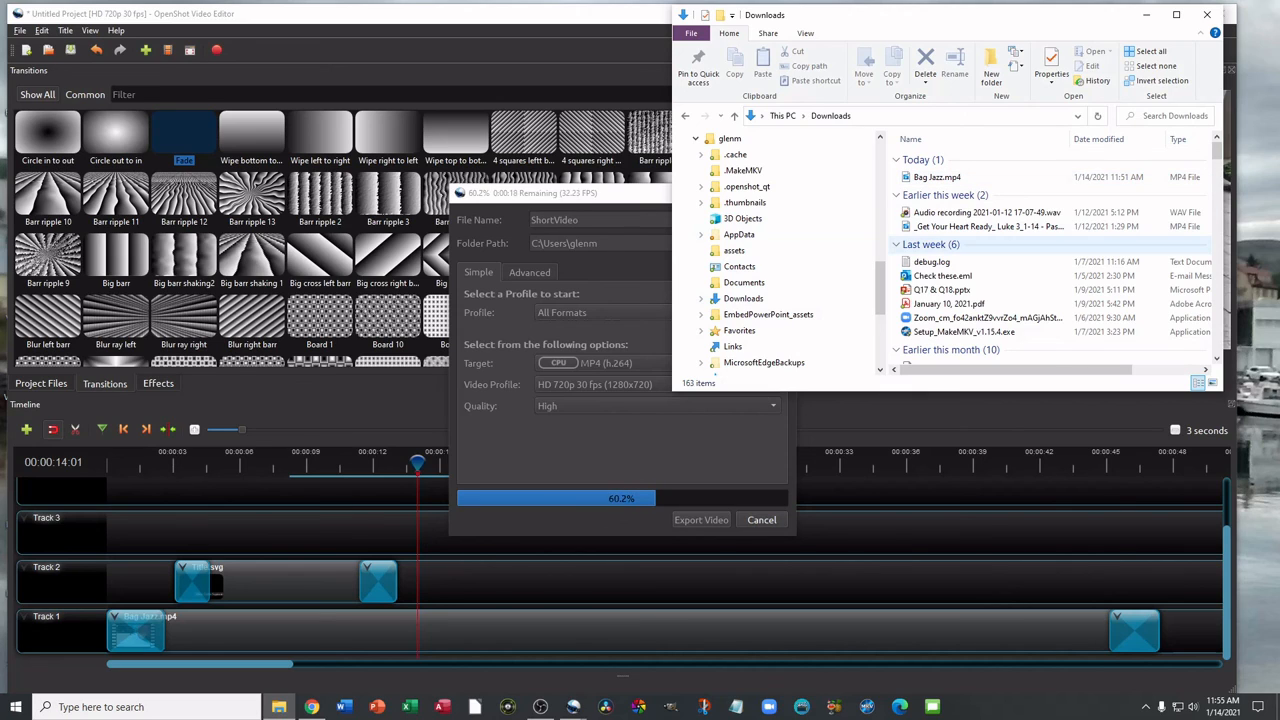
pyautogui.click(729, 138)
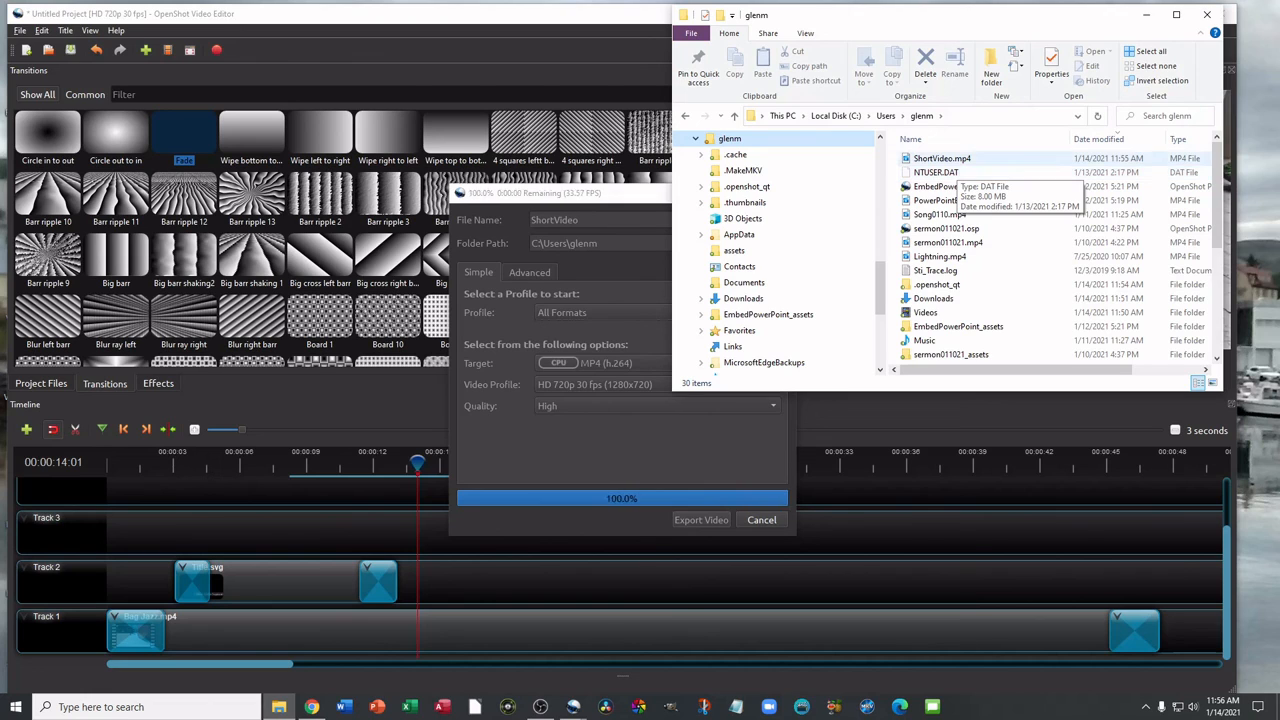
pyautogui.click(762, 520)
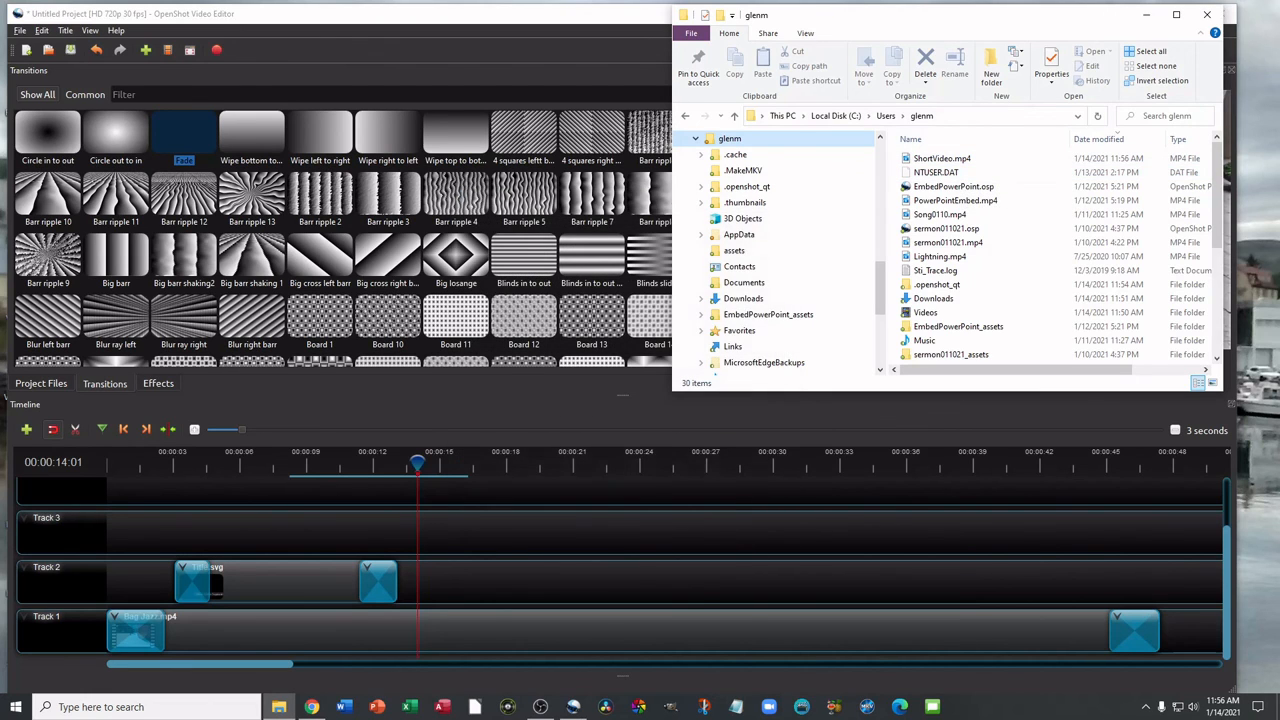
# Play the exported ShortVideo.mp4, skip near its end to check the fade-out, and close the player
pyautogui.click(942, 158)
pyautogui.doubleClick(942, 158)
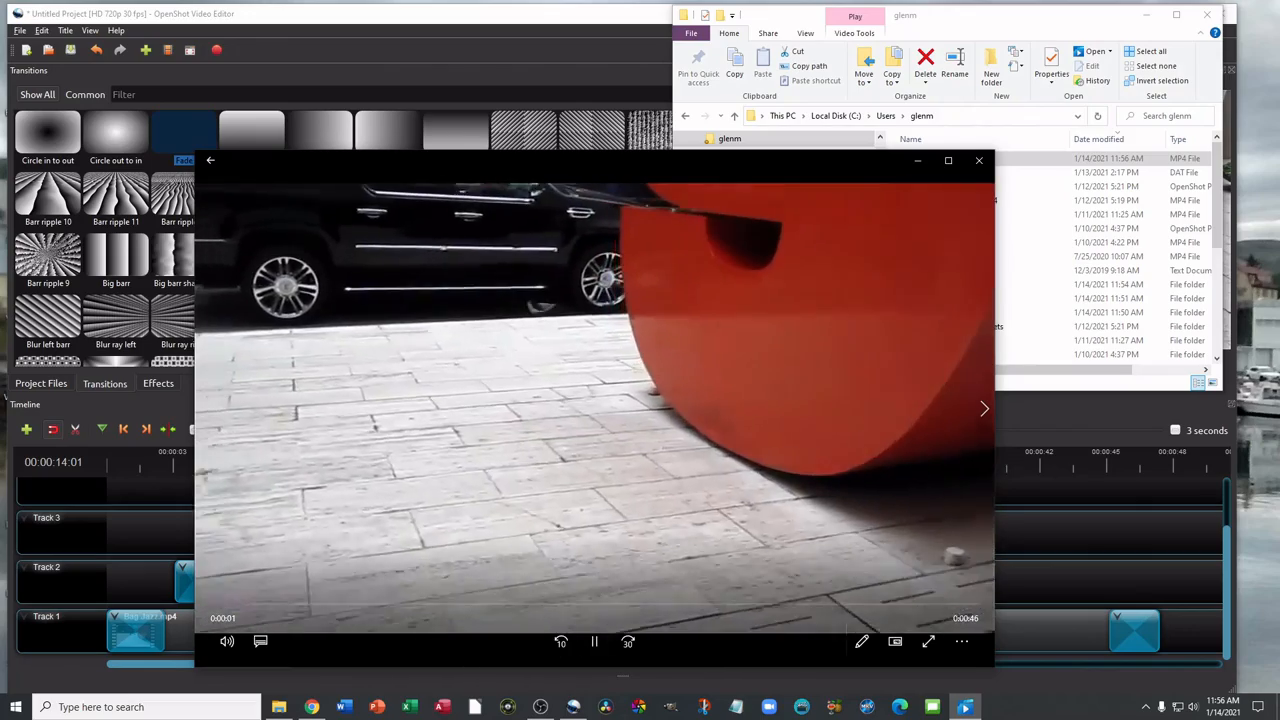
pyautogui.click(940, 604)
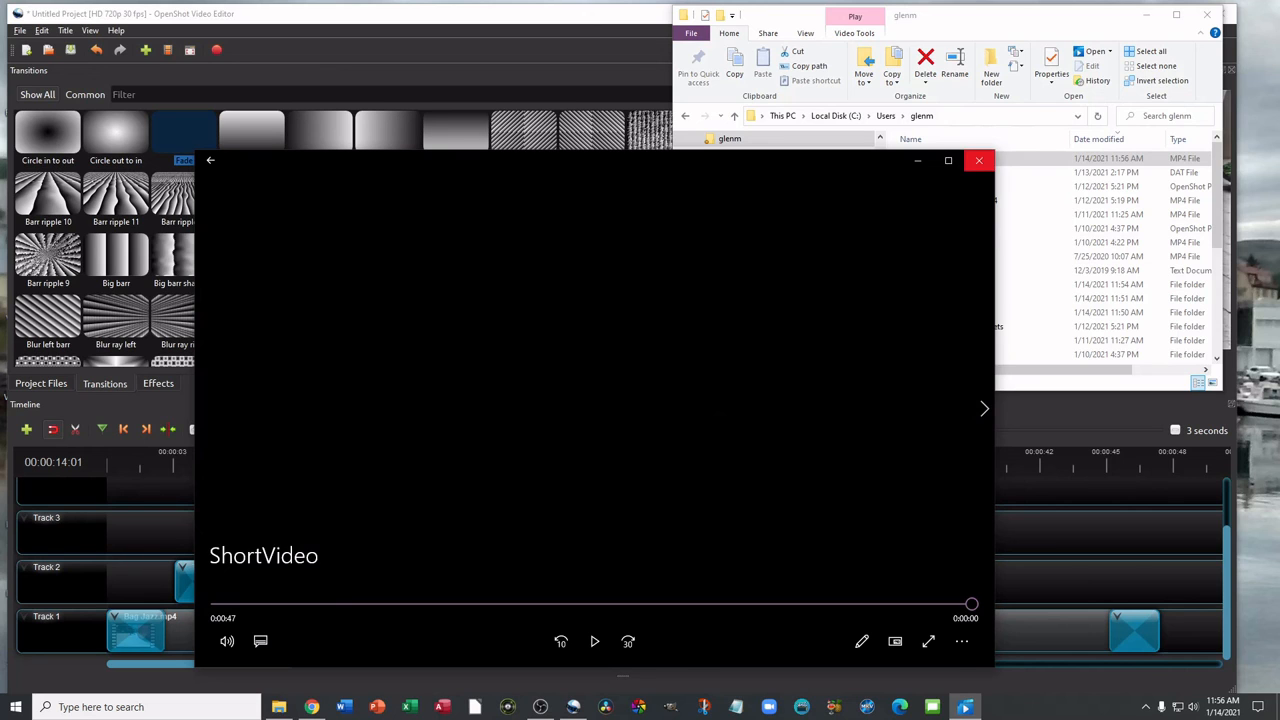
pyautogui.click(978, 160)
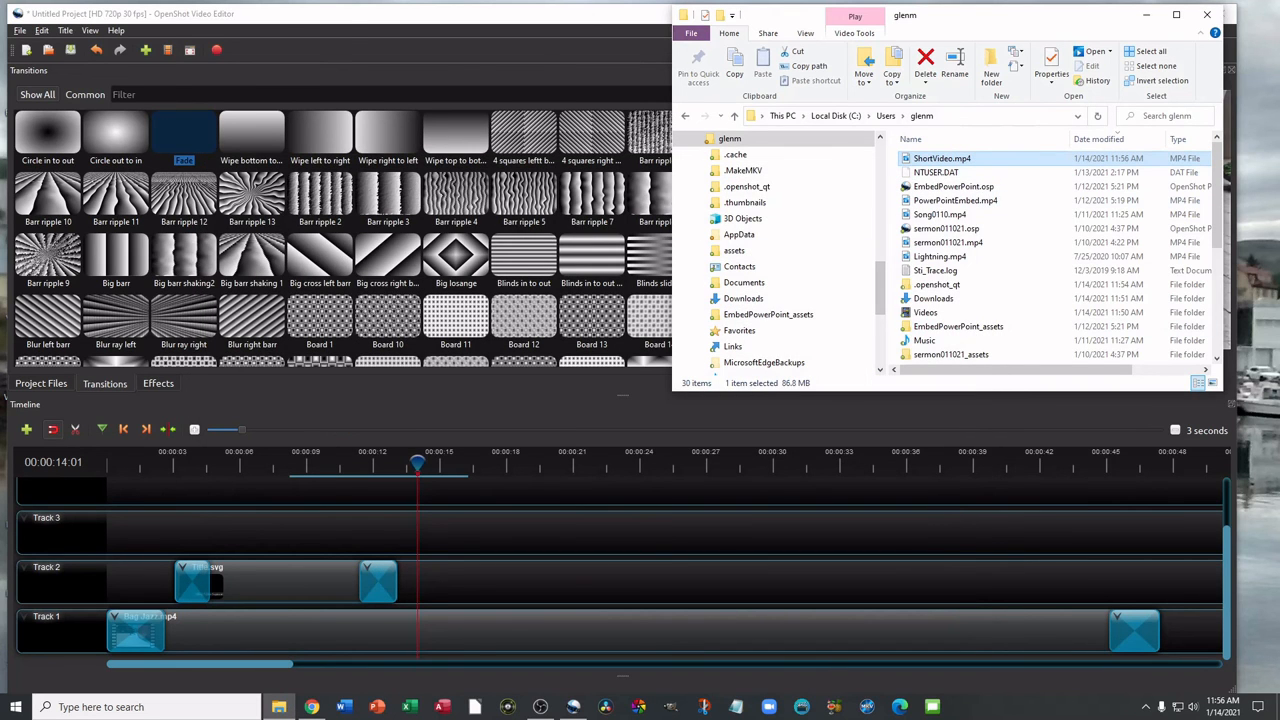